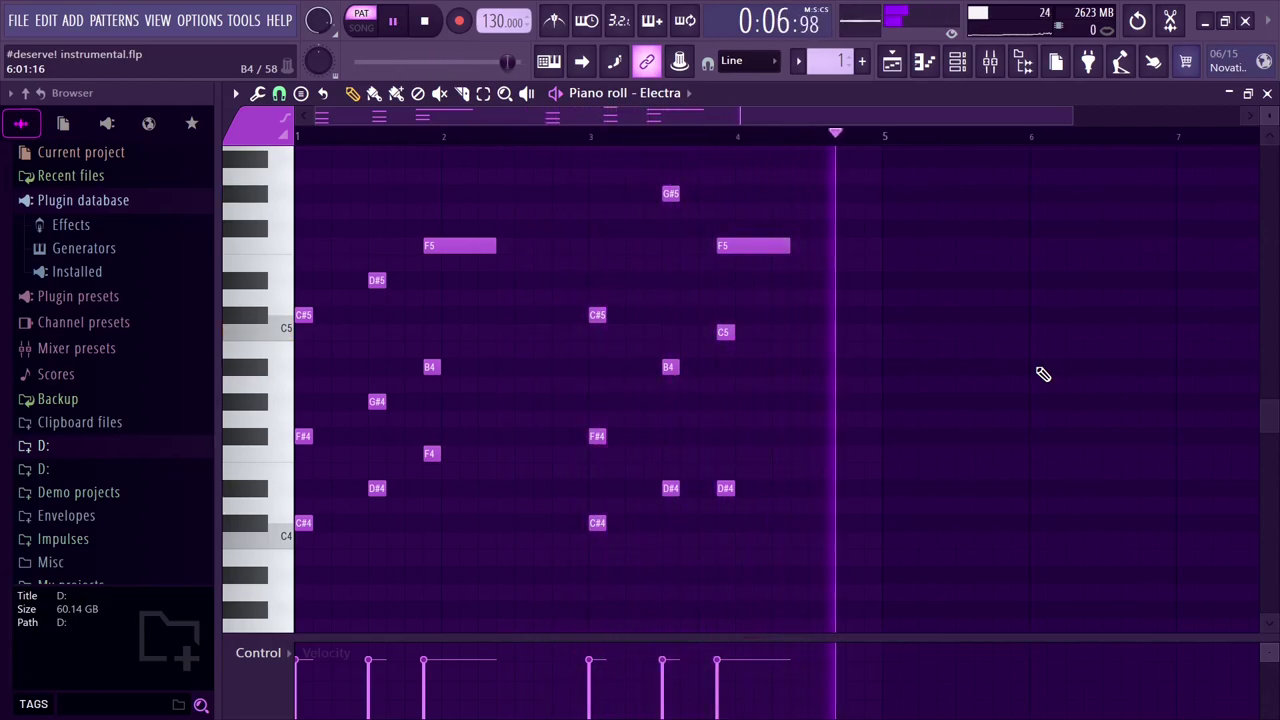
Open the Electra #2 pattern from the playlist in the piano roll and listen to its melody.
left_click(895, 62)
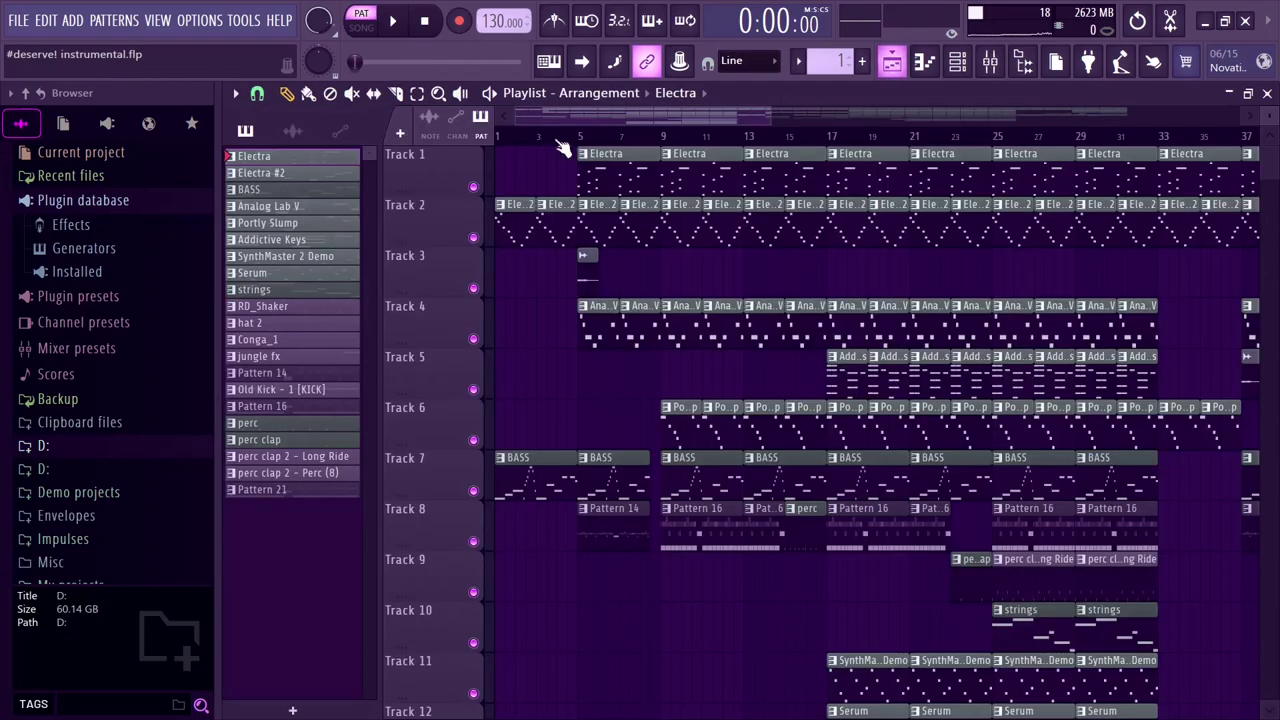
double_click(311, 176)
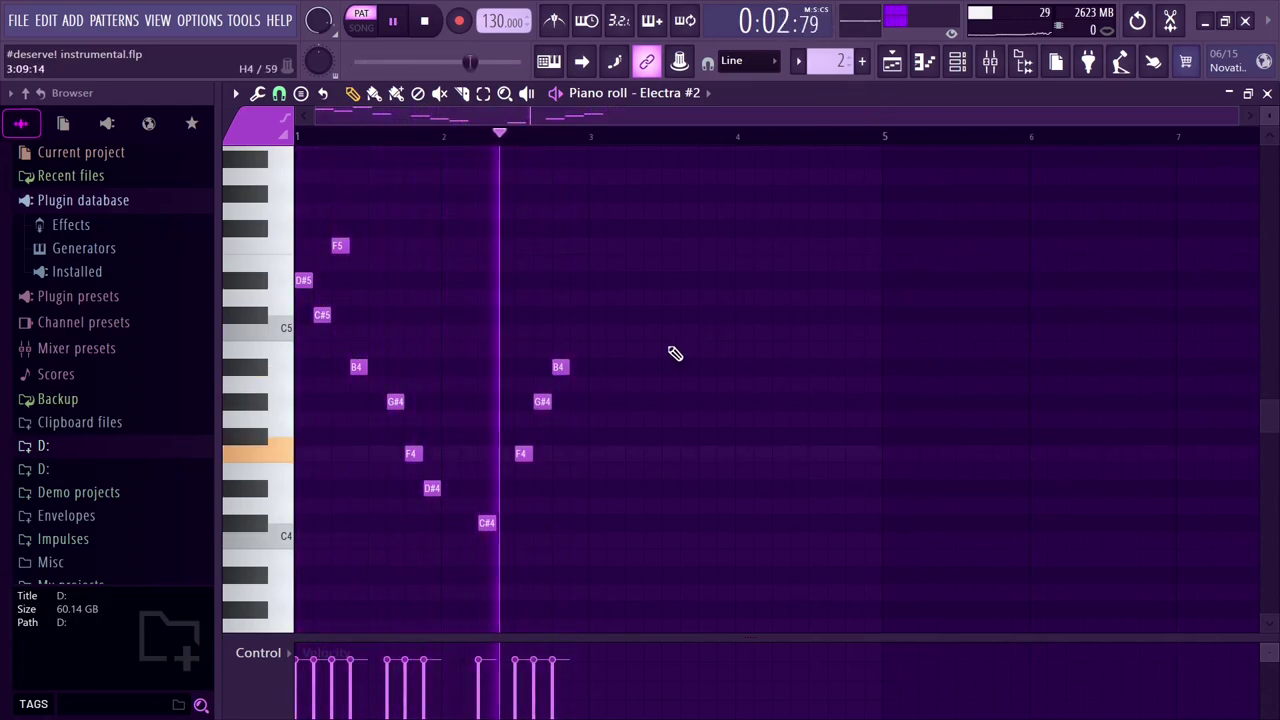
key("space")
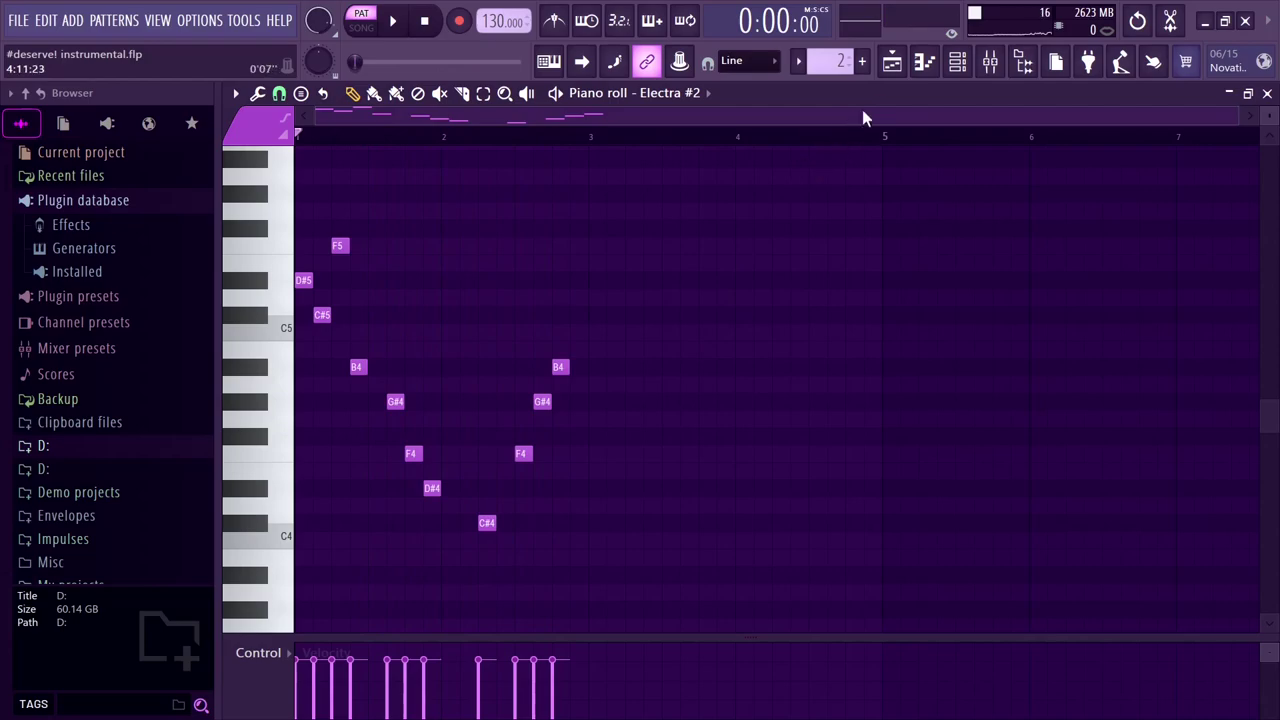
Return to the playlist, open the BASS pattern's notes in the piano roll and play them back.
left_click(891, 62)
key("F7")
key("space")
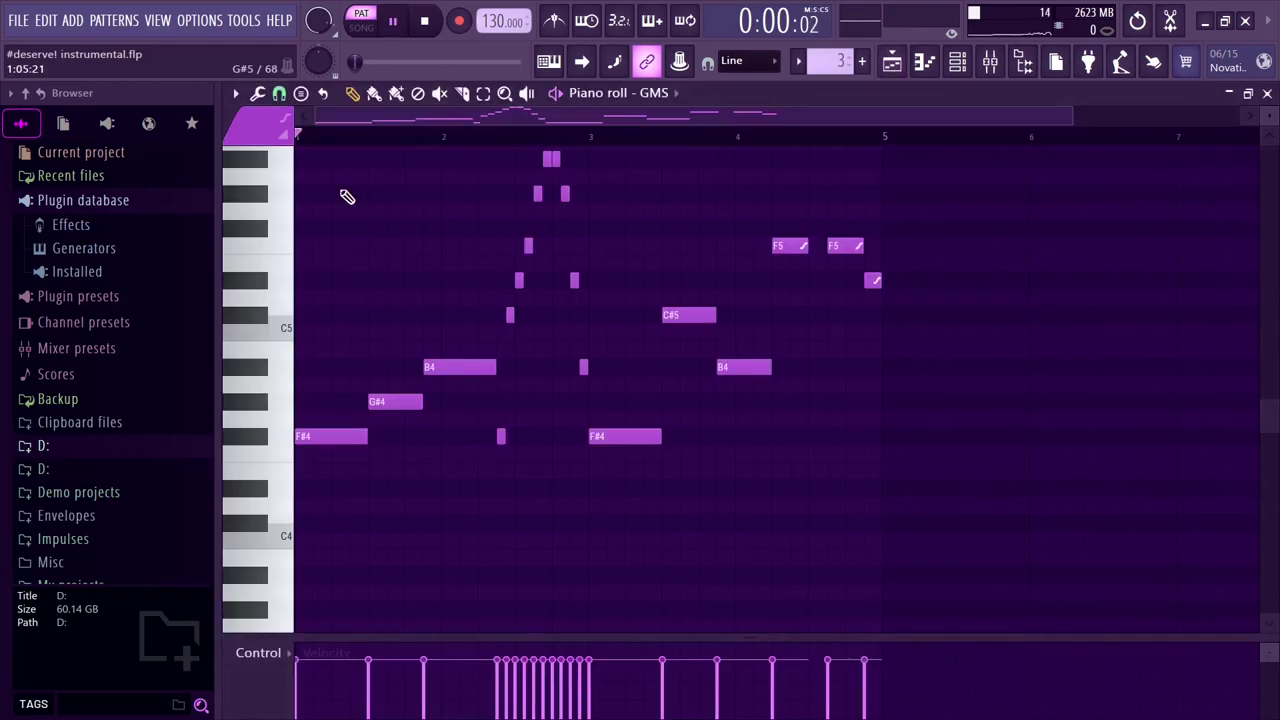
scroll(457, 211, "up", 1)
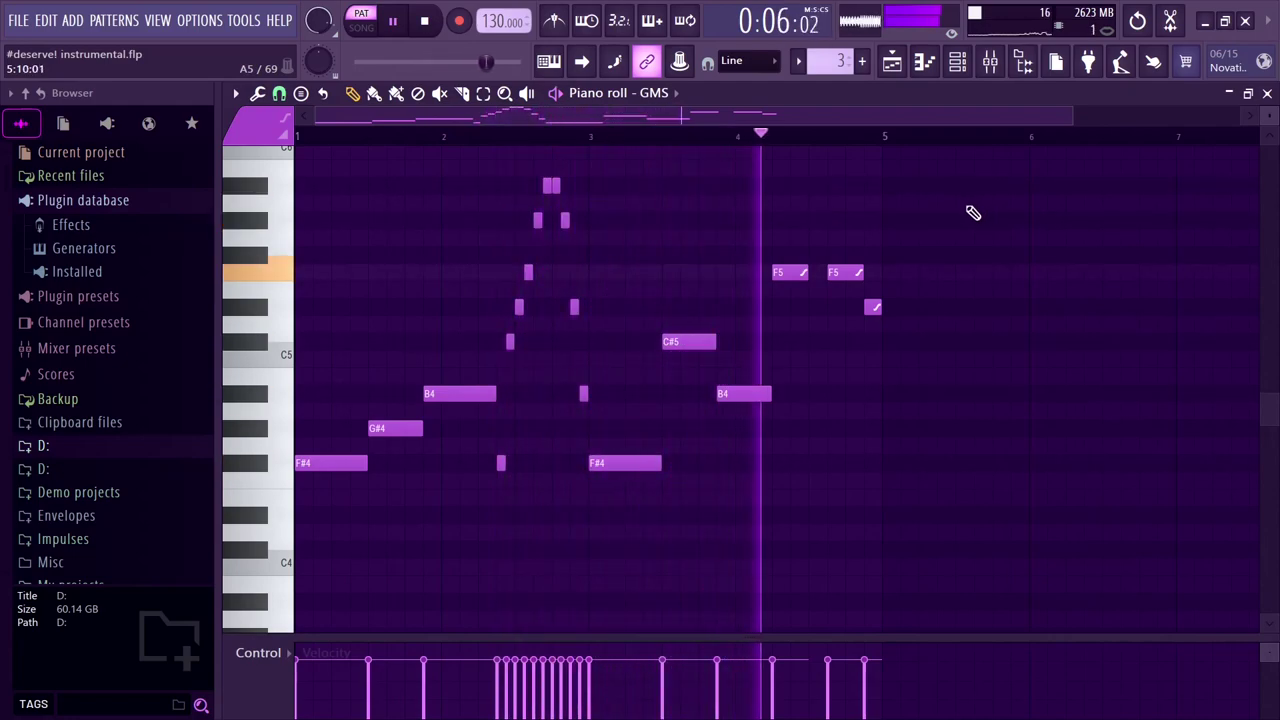
Show the Analog Lab V pattern's notes in the piano roll and listen to them.
left_click(893, 63)
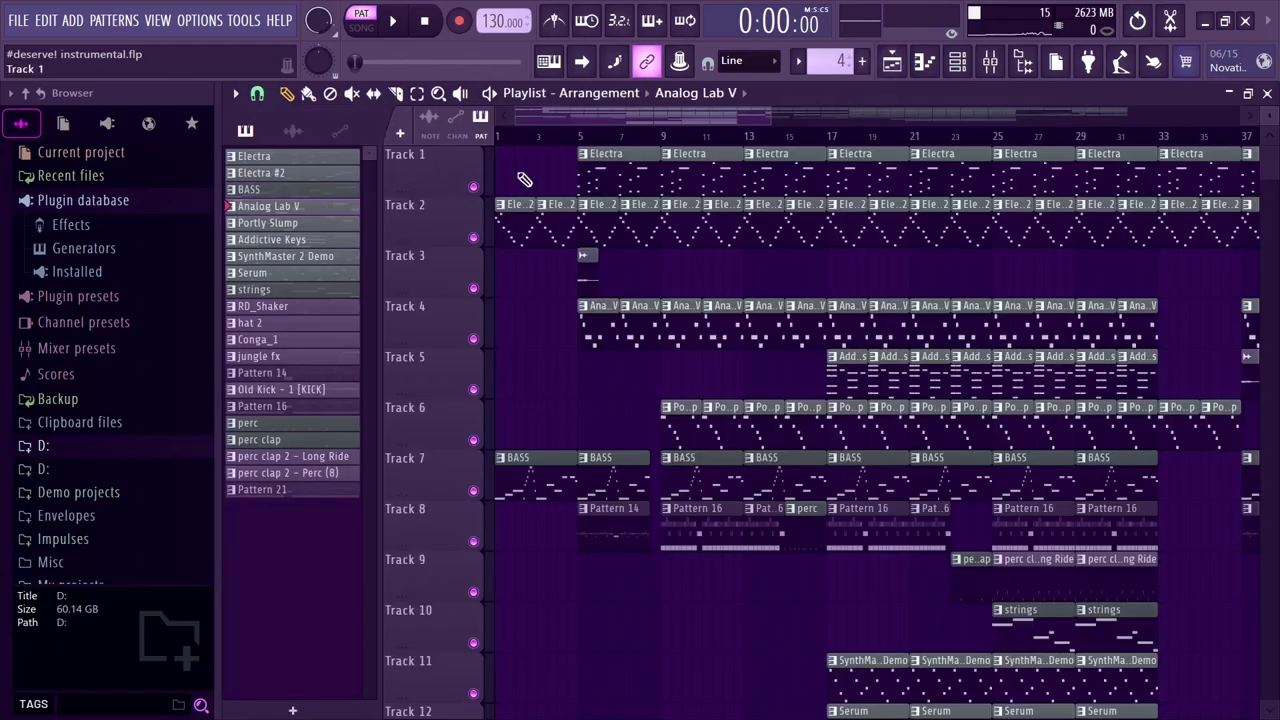
key("F7")
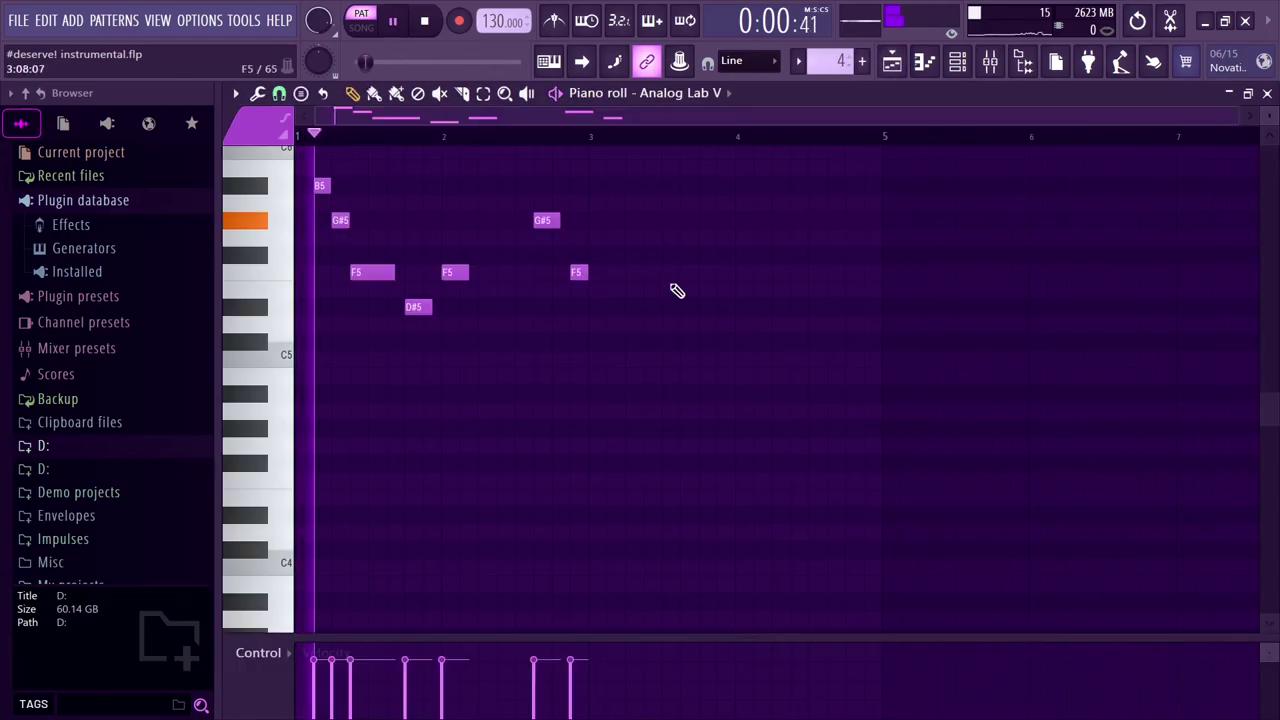
scroll(690, 289, "up", 4)
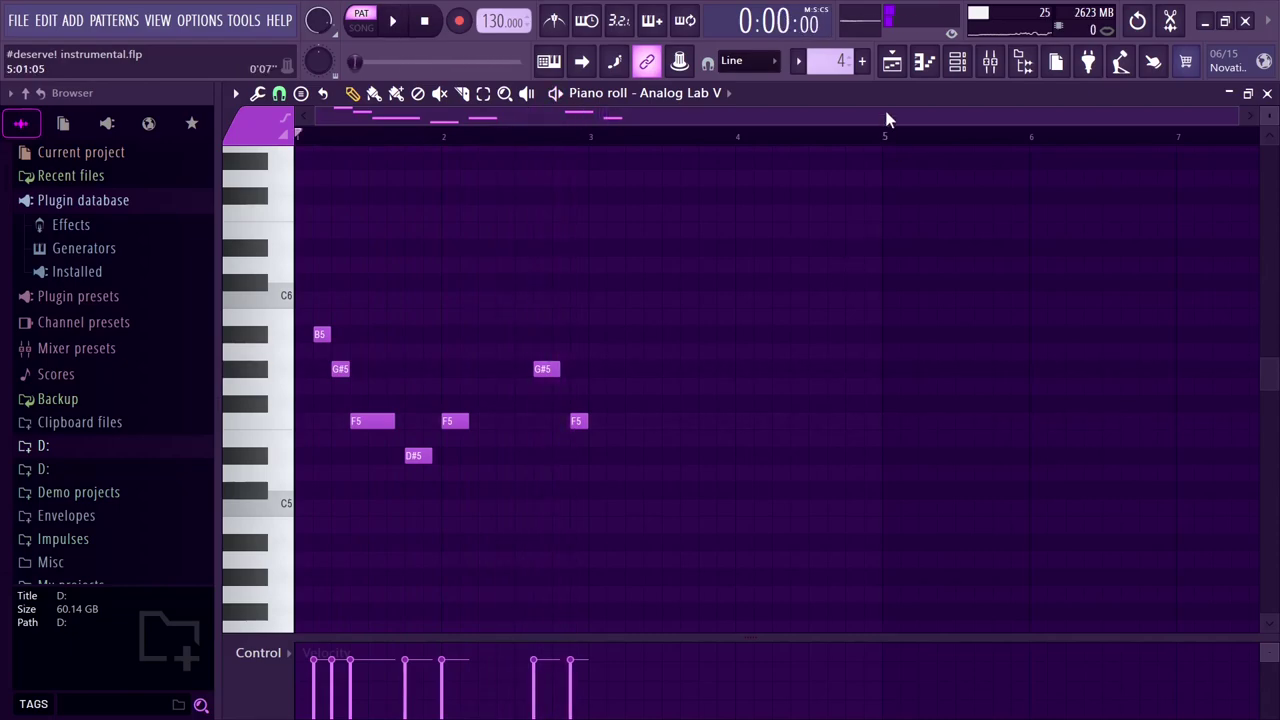
Switch to the Portly Slump pattern in the piano roll and audition its notes.
left_click(895, 72)
key("F7")
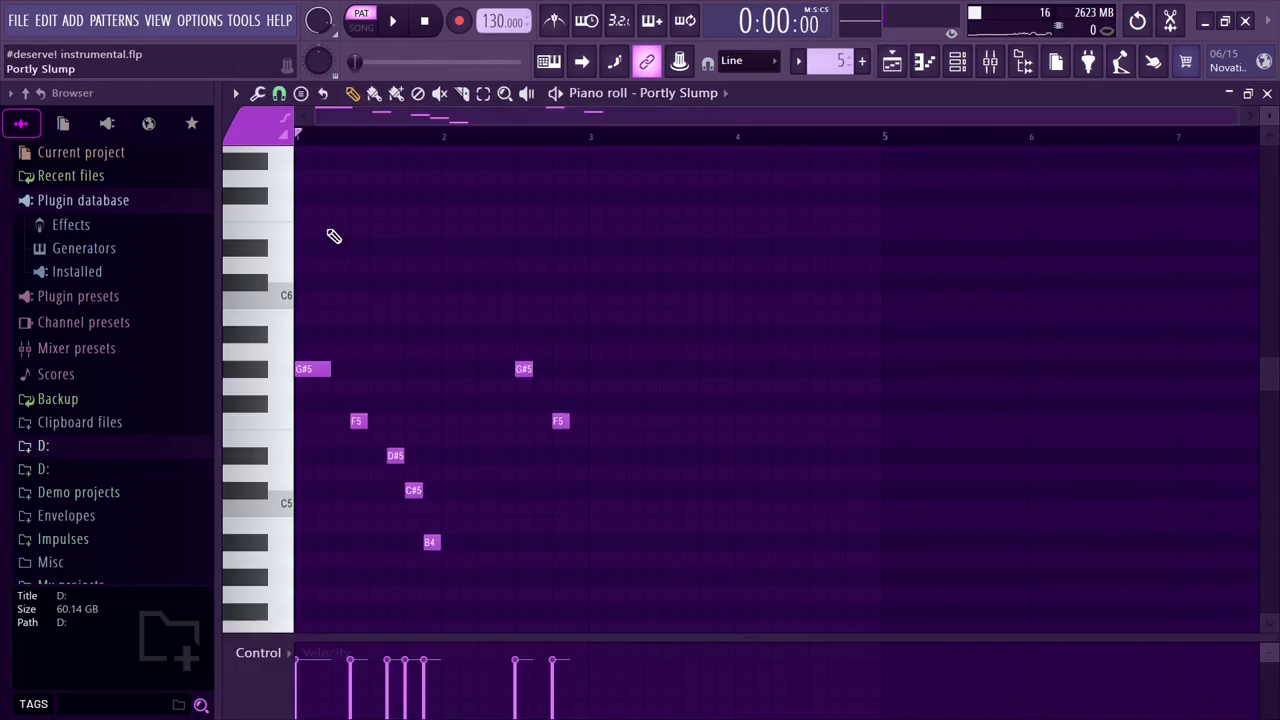
scroll(645, 270, "down", 1)
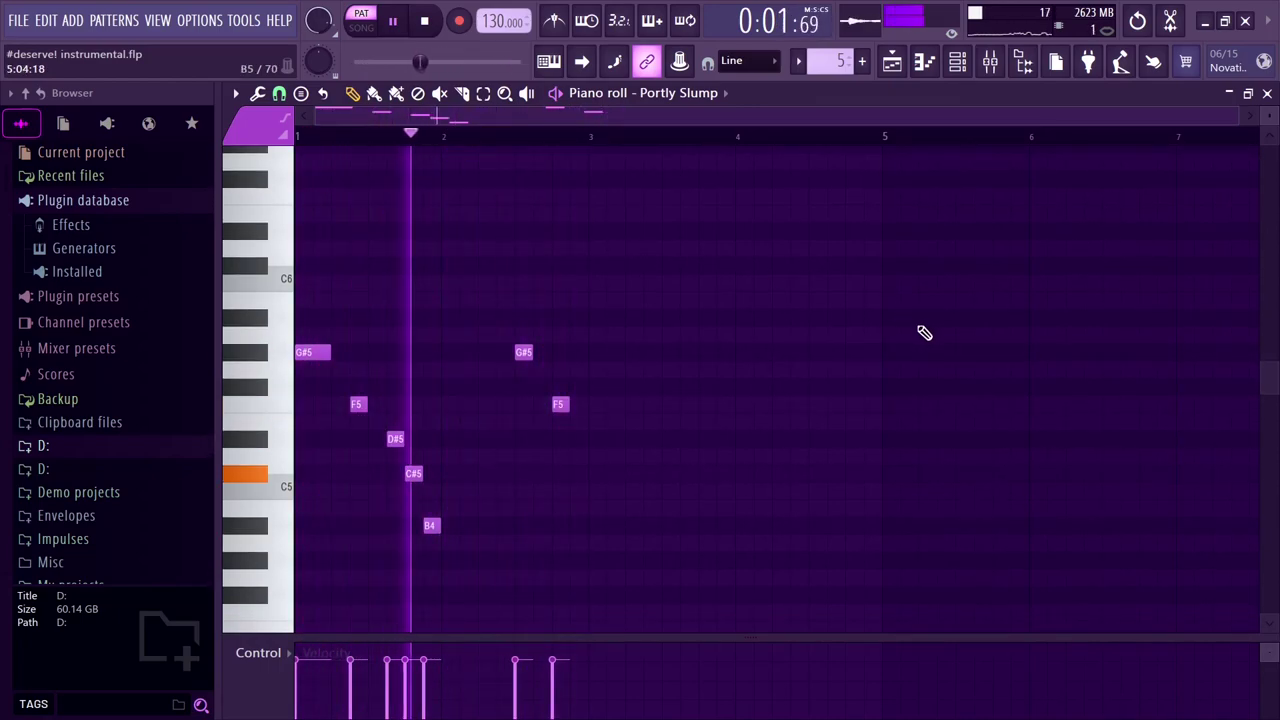
key("space")
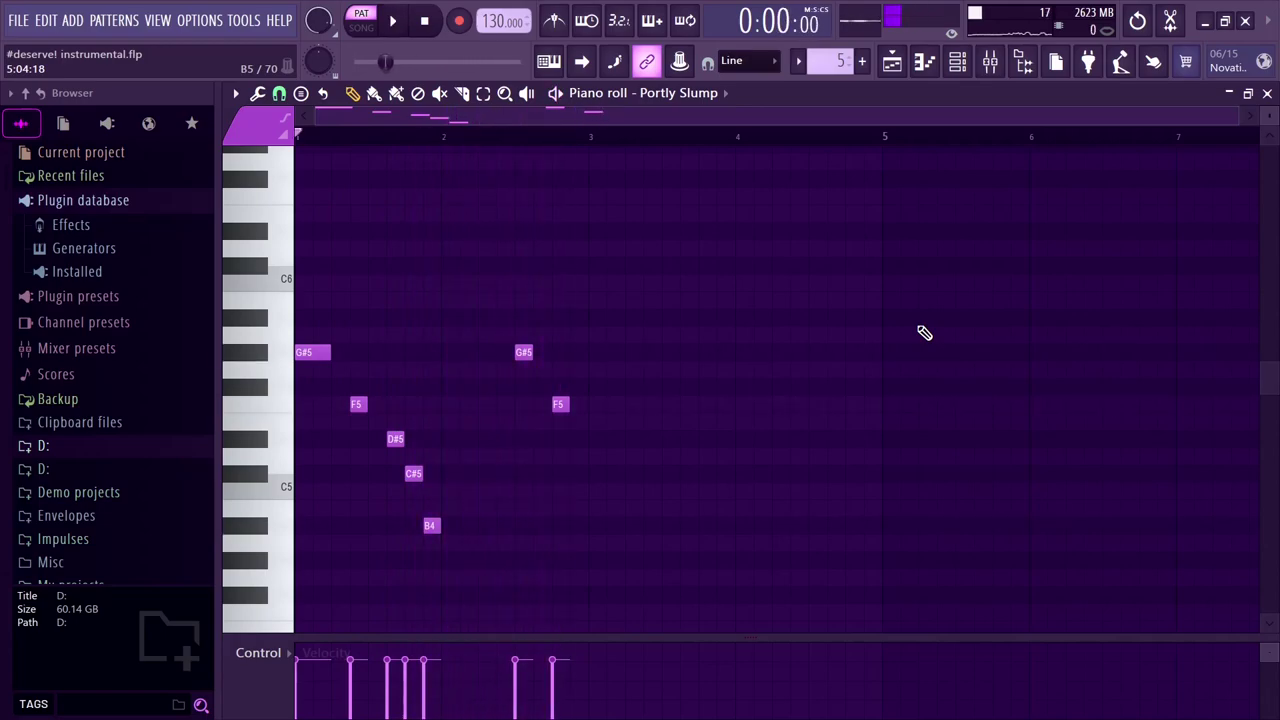
Open the Addictive Keys pattern in the piano roll, play it and examine the full range of its chords.
left_click(891, 64)
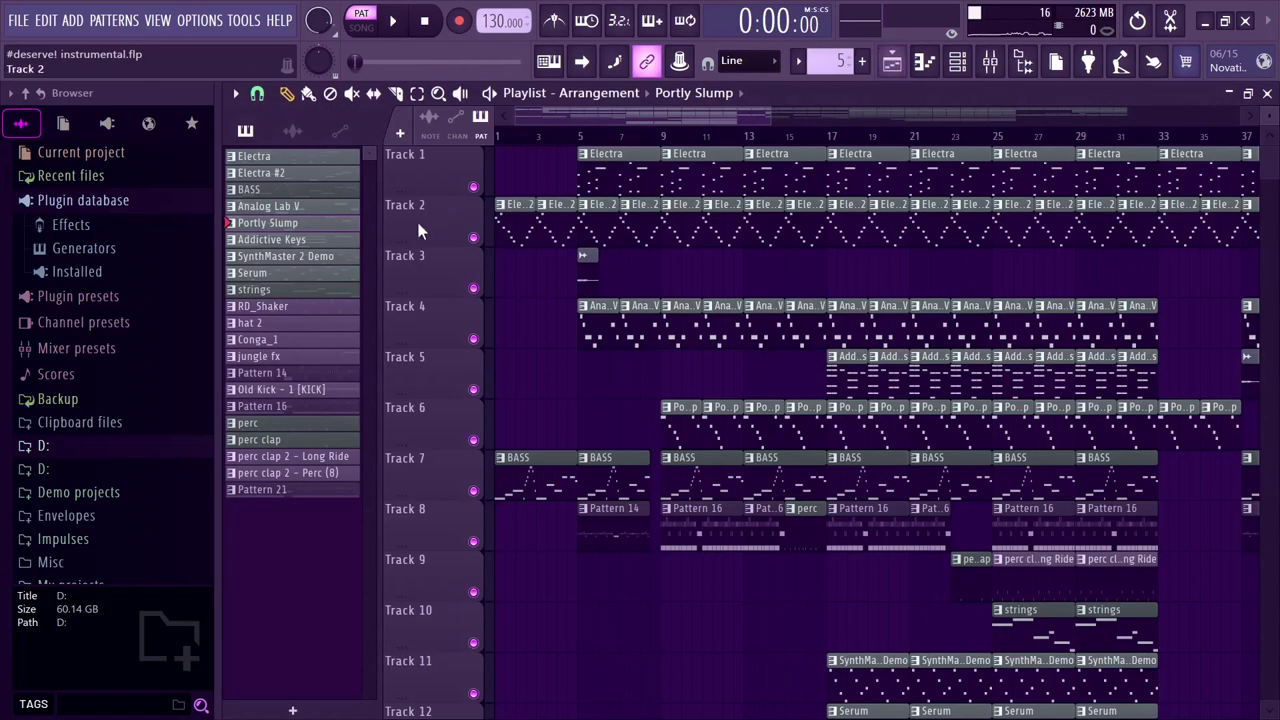
key("F7")
key("space")
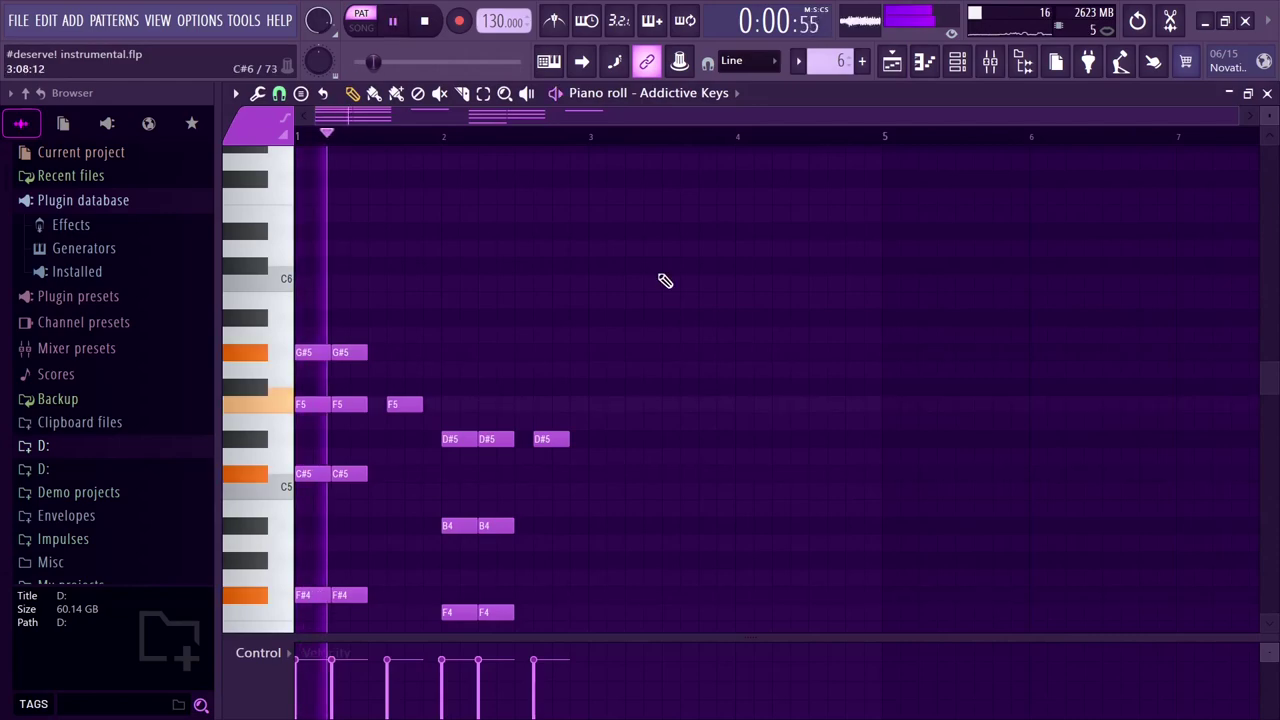
scroll(665, 281, "down", 4)
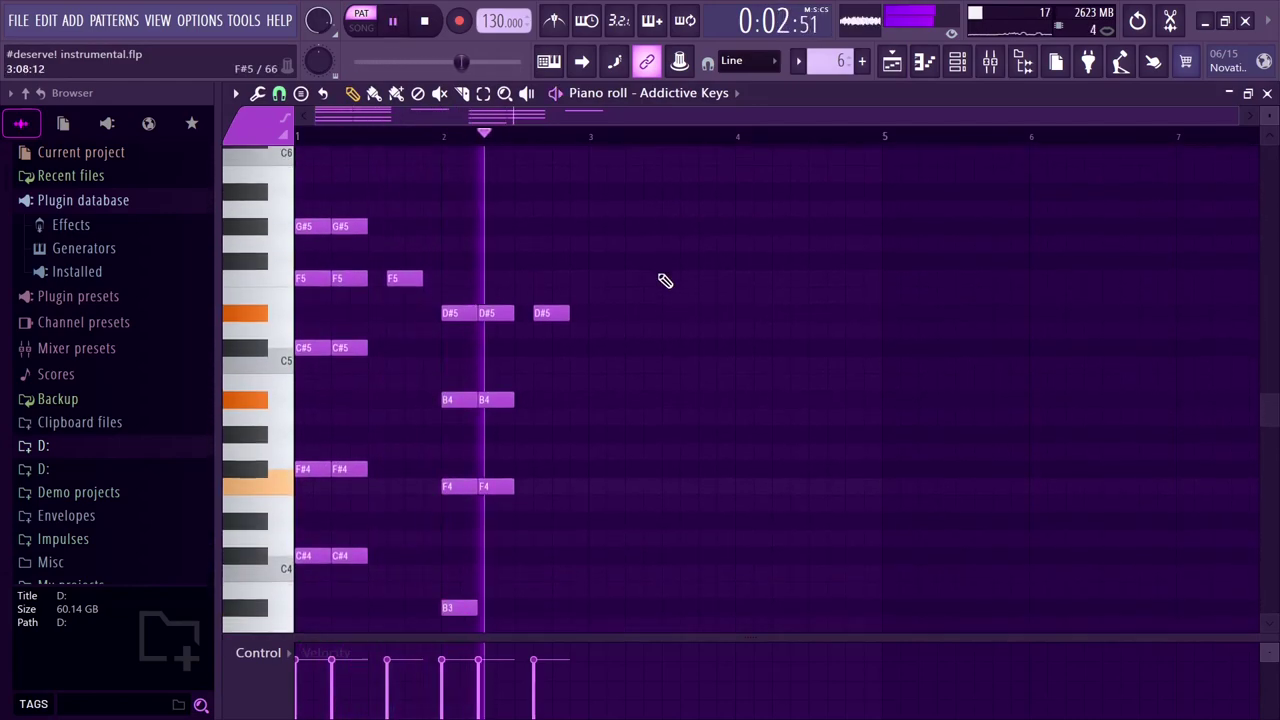
scroll(665, 281, "down", 3)
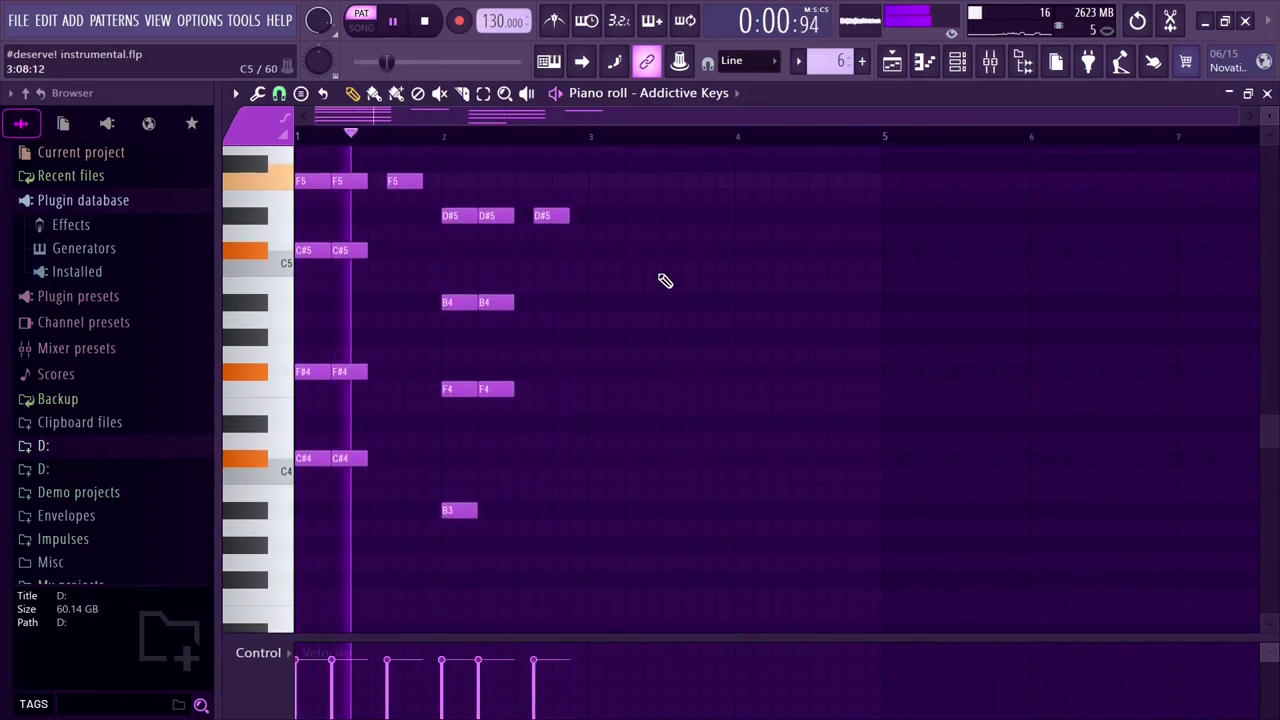
scroll(665, 281, "up", 2)
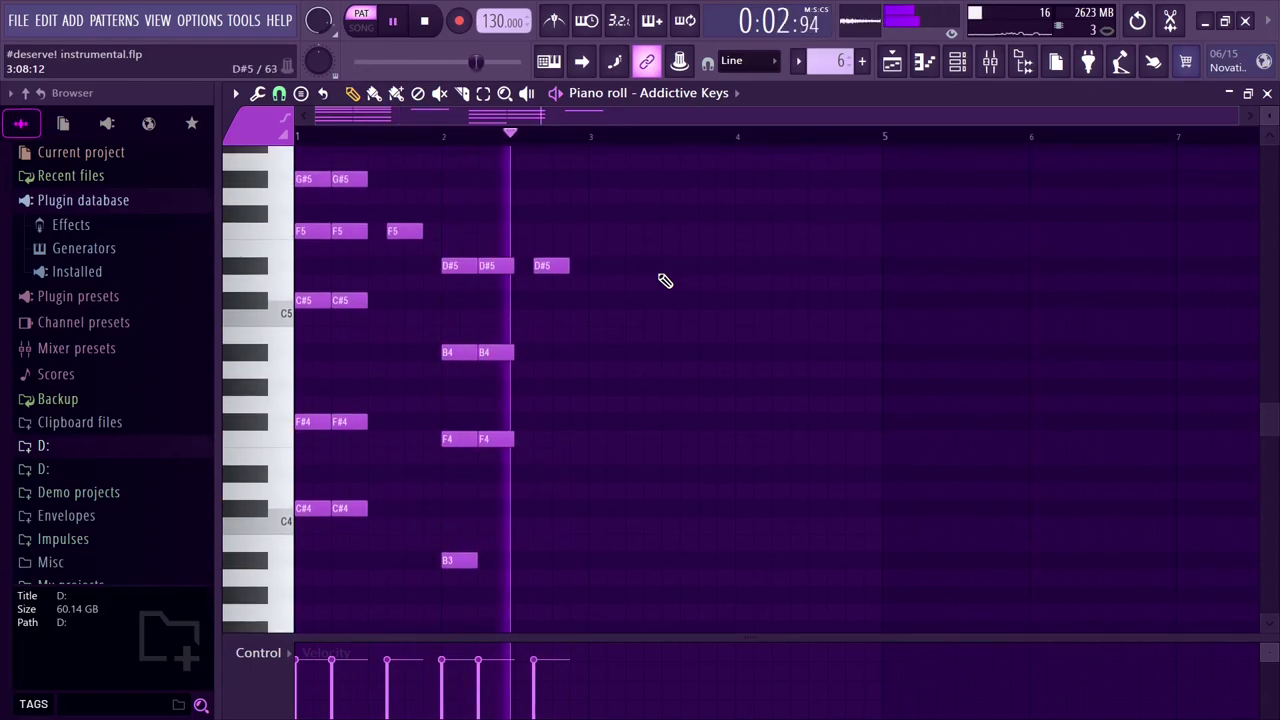
scroll(665, 281, "up", 1)
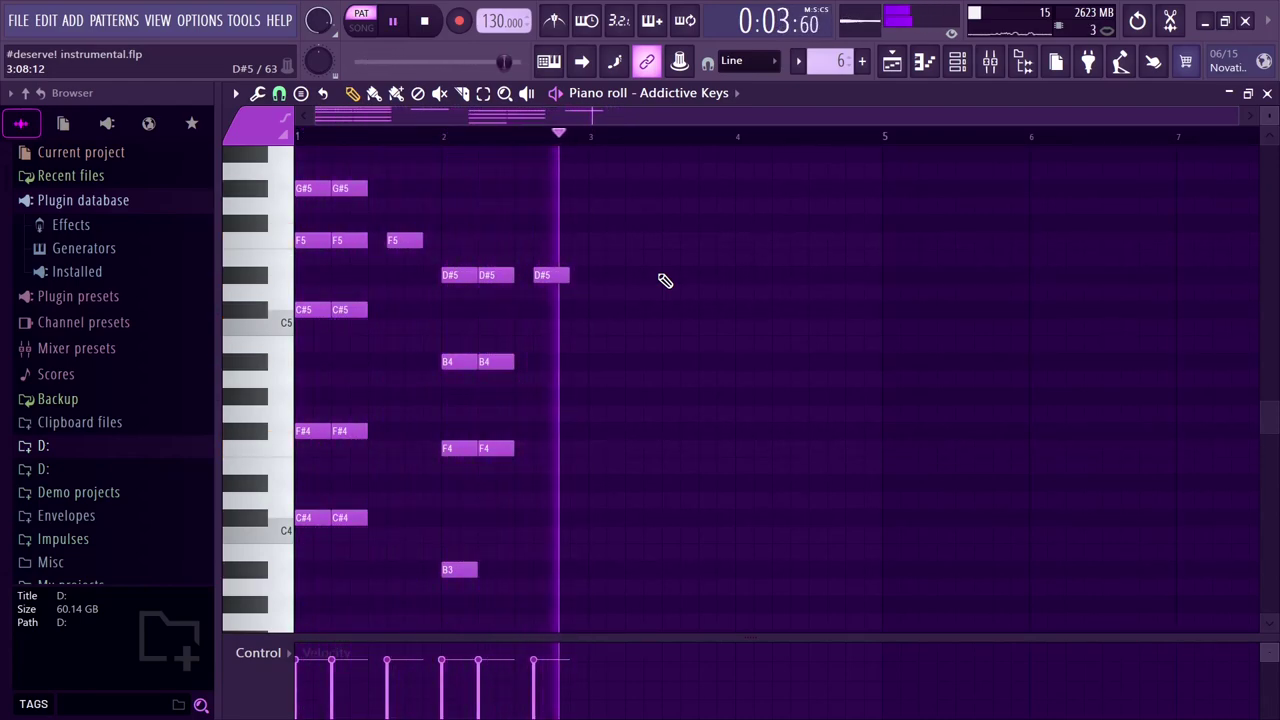
Open the SynthMaster 2 Demo pattern from the playlist and play its high notes in the piano roll.
left_click(908, 66)
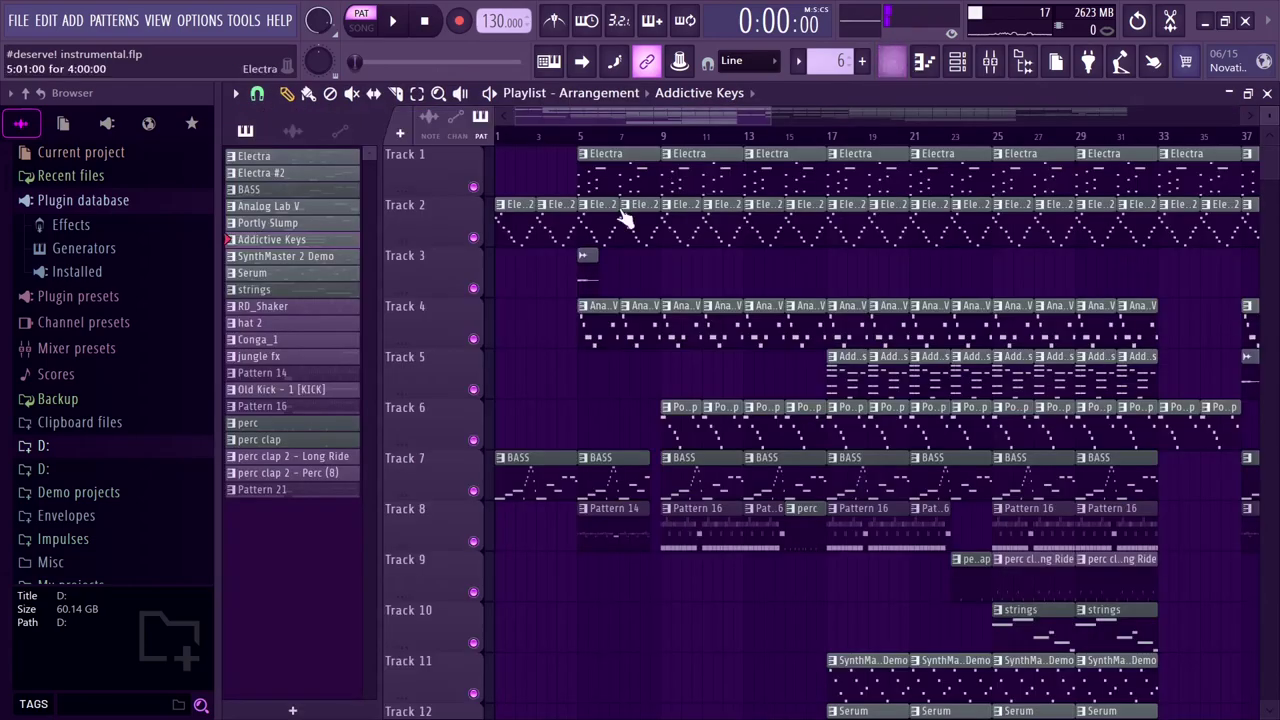
double_click(290, 256)
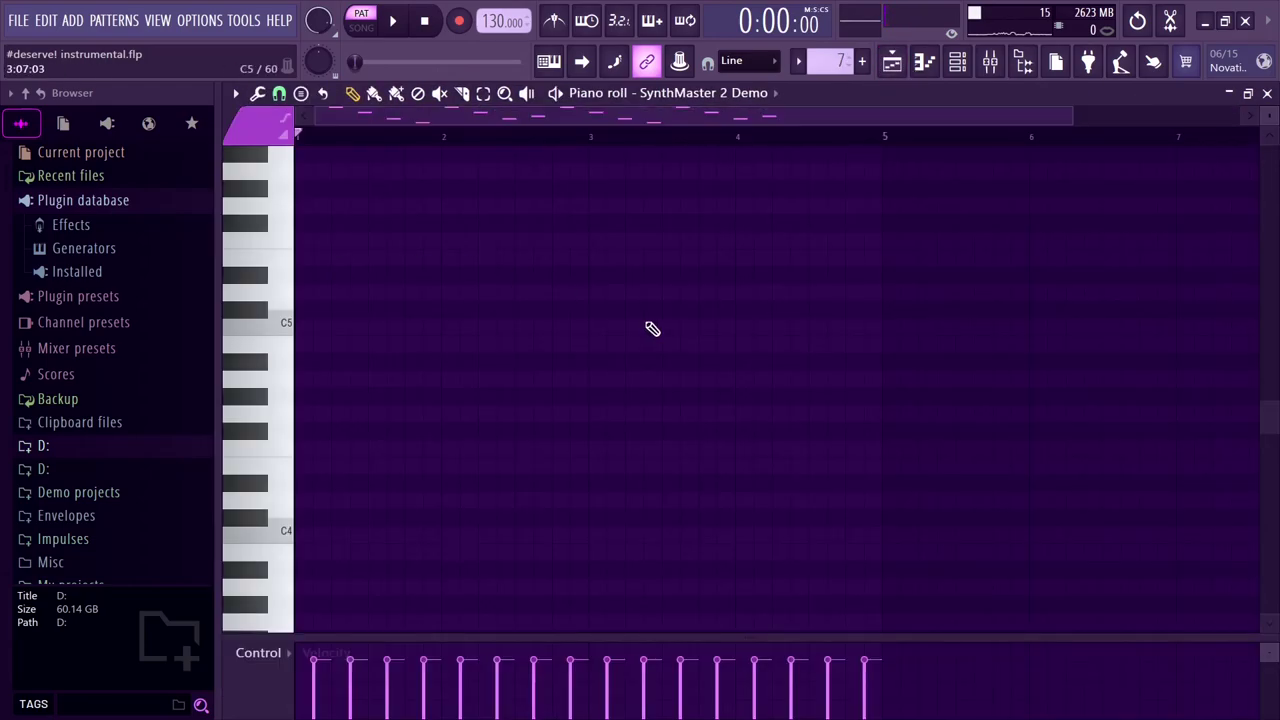
scroll(652, 329, "up", 8)
key("space")
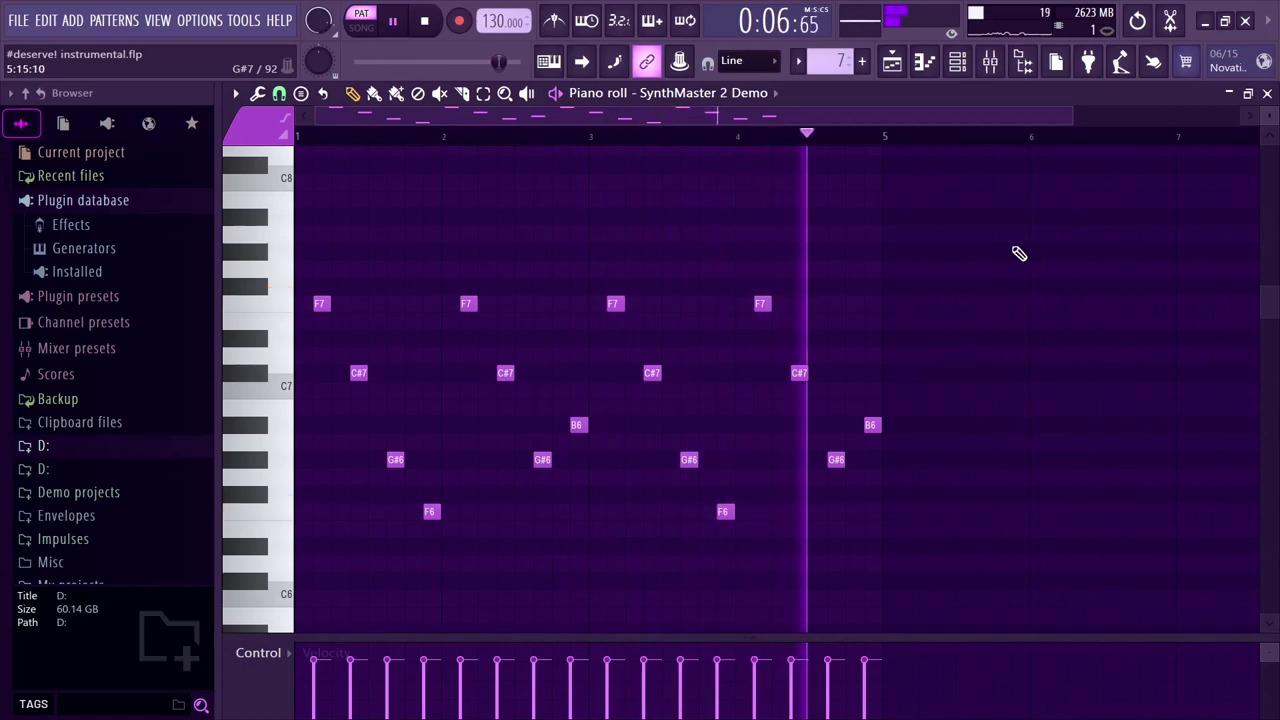
Show the Serum pattern's notes in the piano roll and play the pattern.
left_click(893, 62)
key("F7")
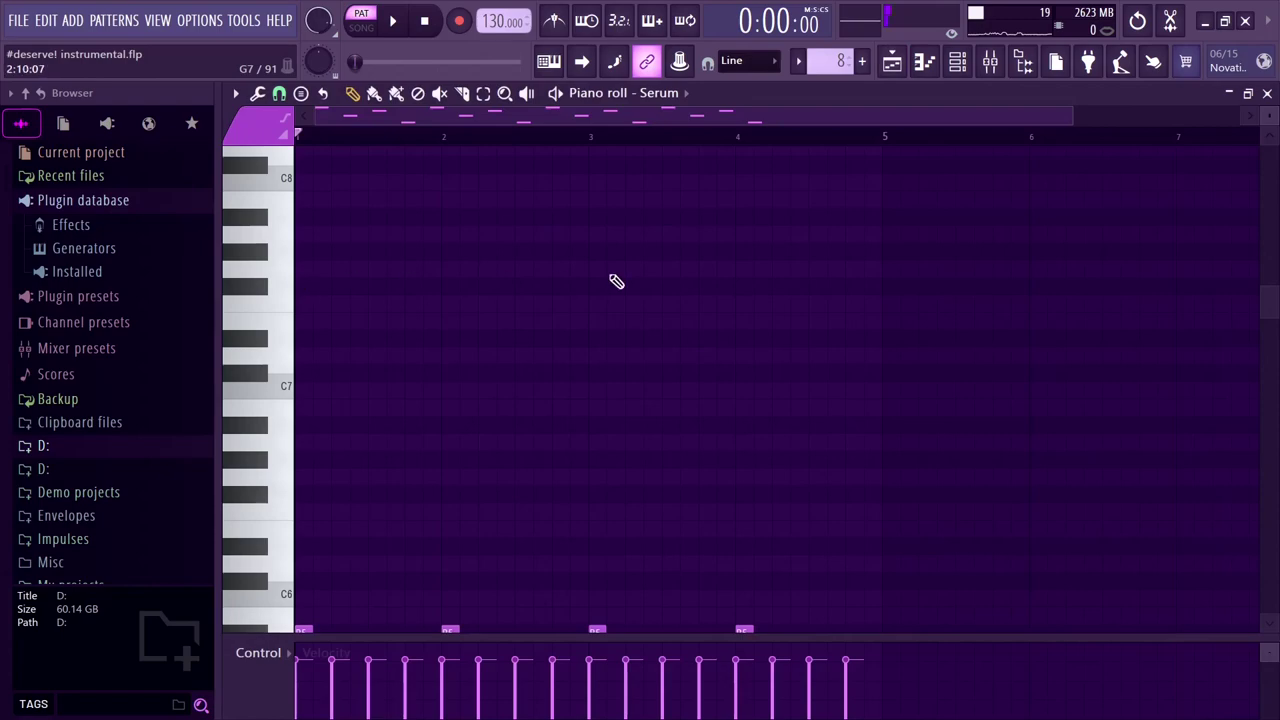
key("space")
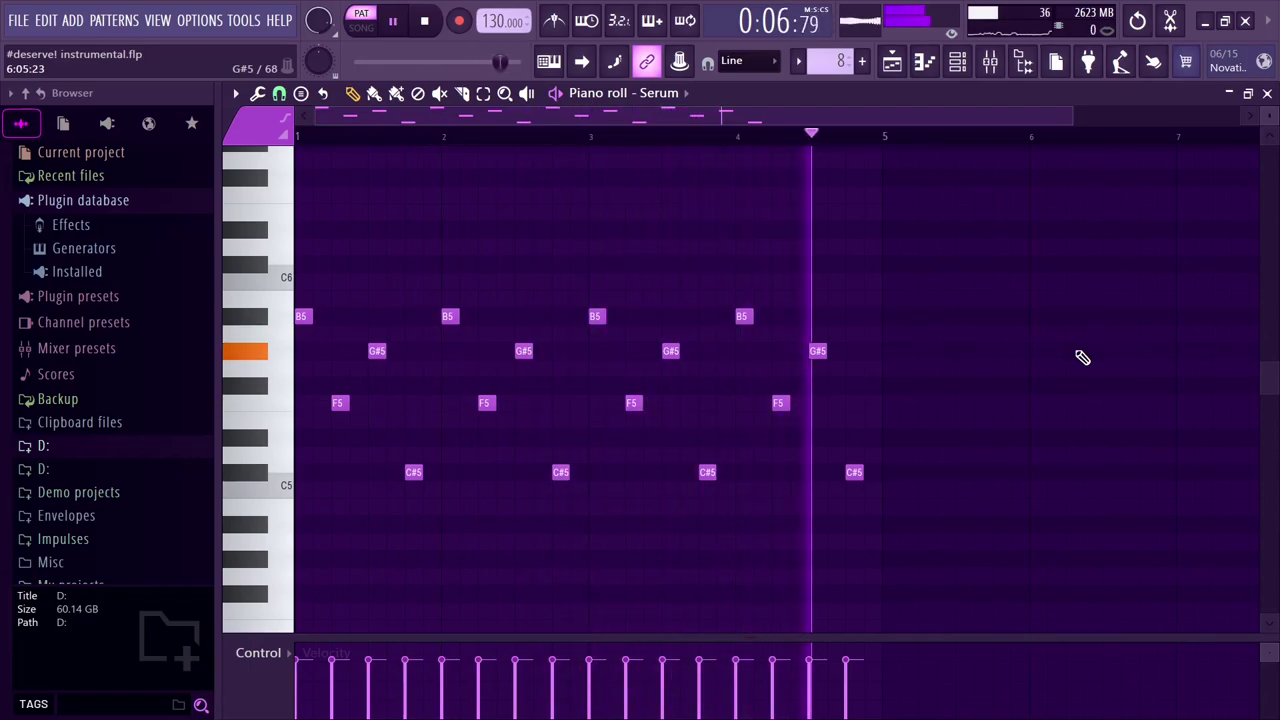
Open the strings pattern from the playlist and view its Xpand!2 notes in the piano roll during playback.
left_click(893, 64)
left_click(336, 297)
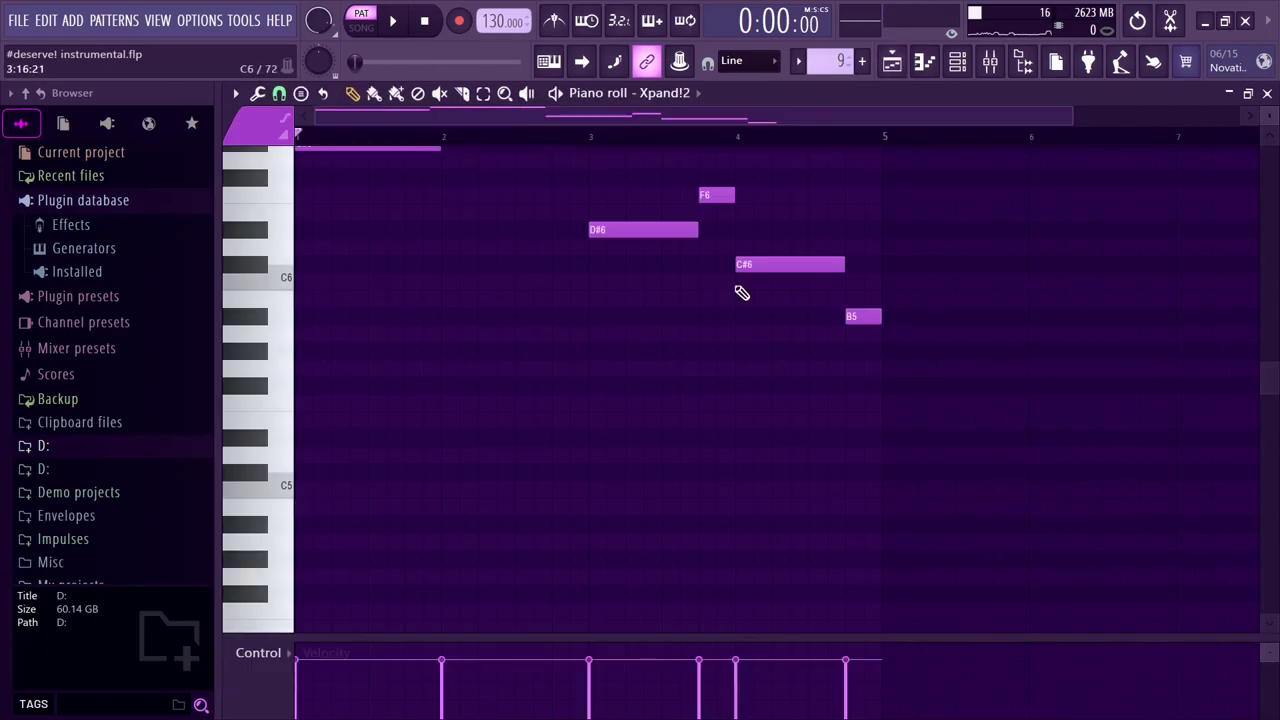
scroll(742, 293, "up", 4)
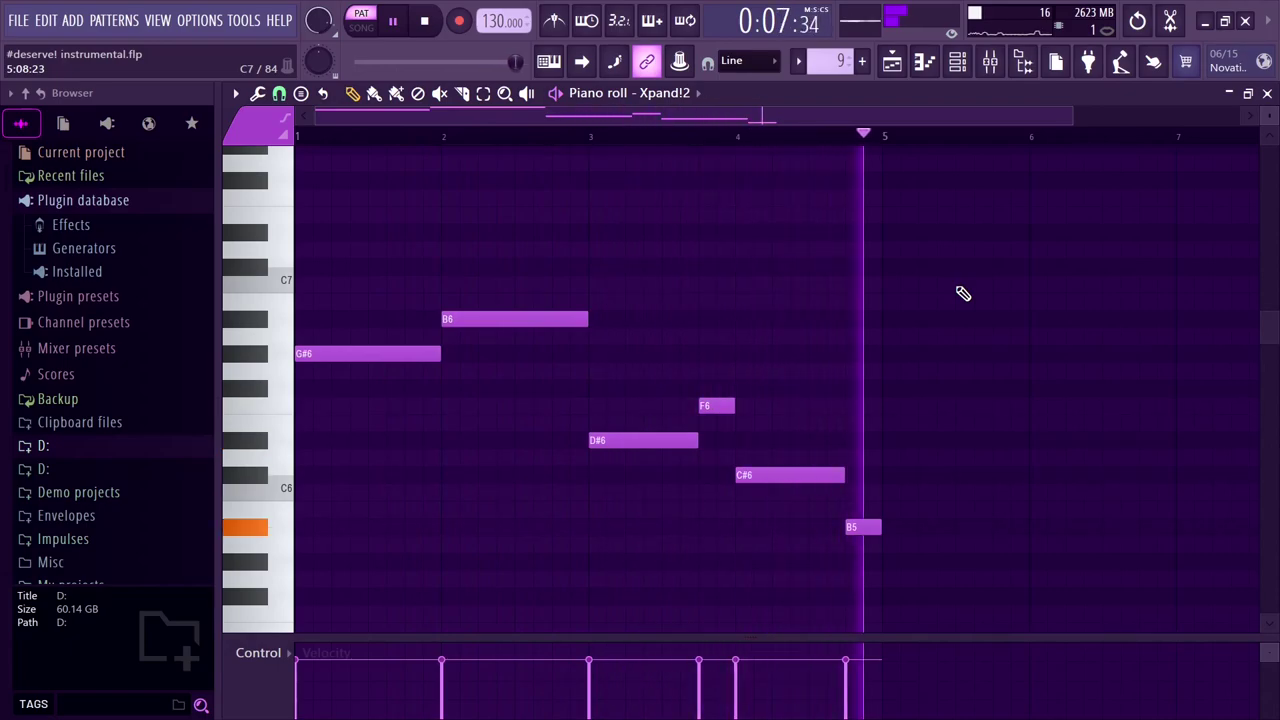
Open the RD_Shaker pattern from the playlist, bring its notes into view and play them.
left_click(894, 68)
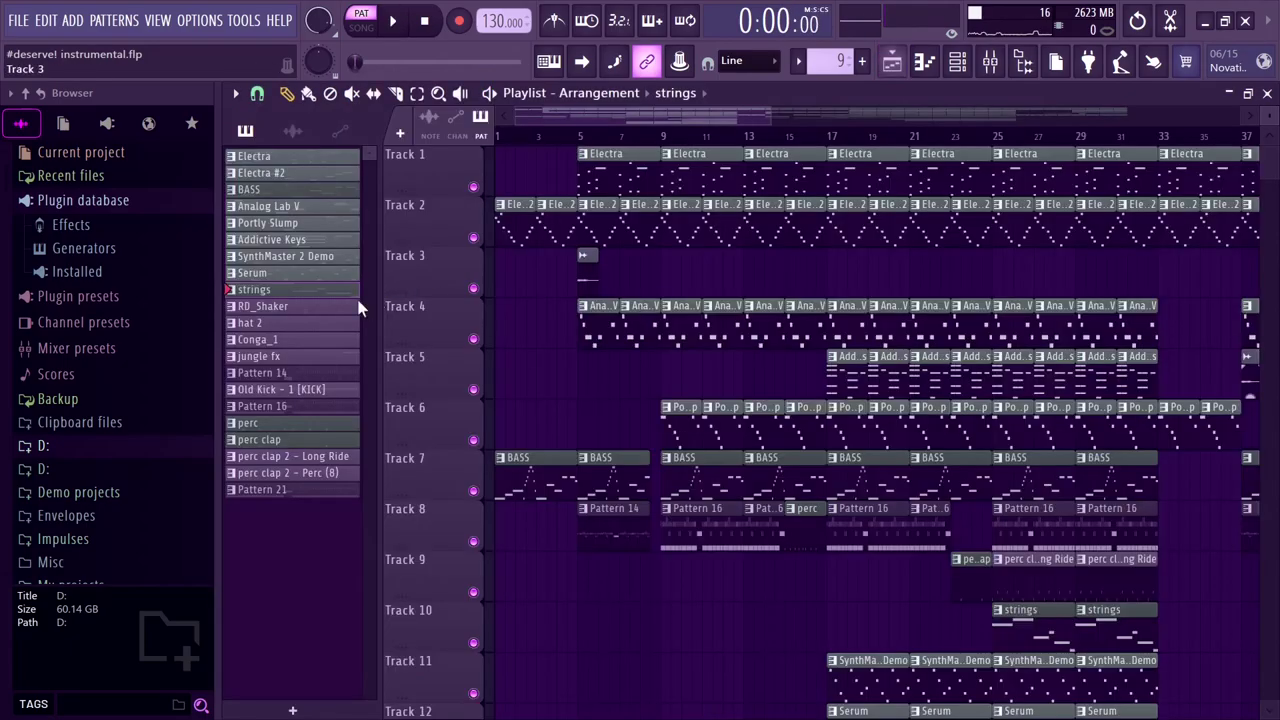
double_click(326, 310)
scroll(591, 295, "down", 8)
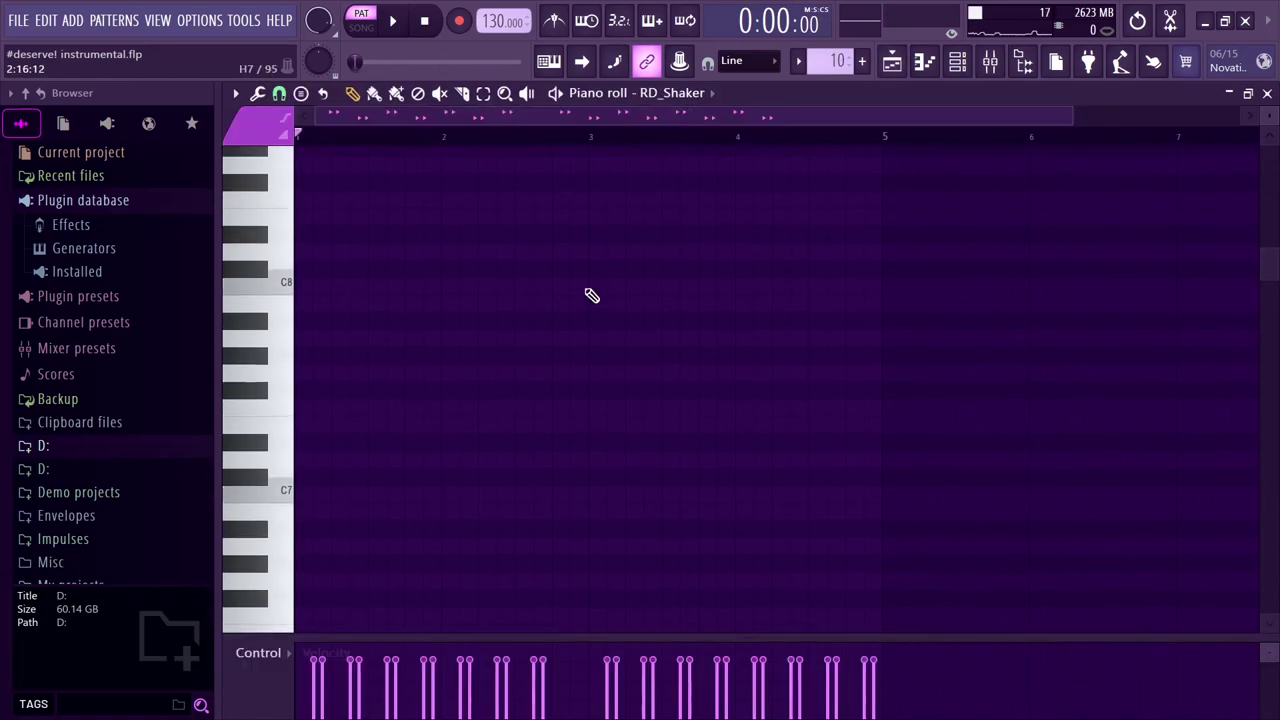
scroll(591, 295, "down", 3)
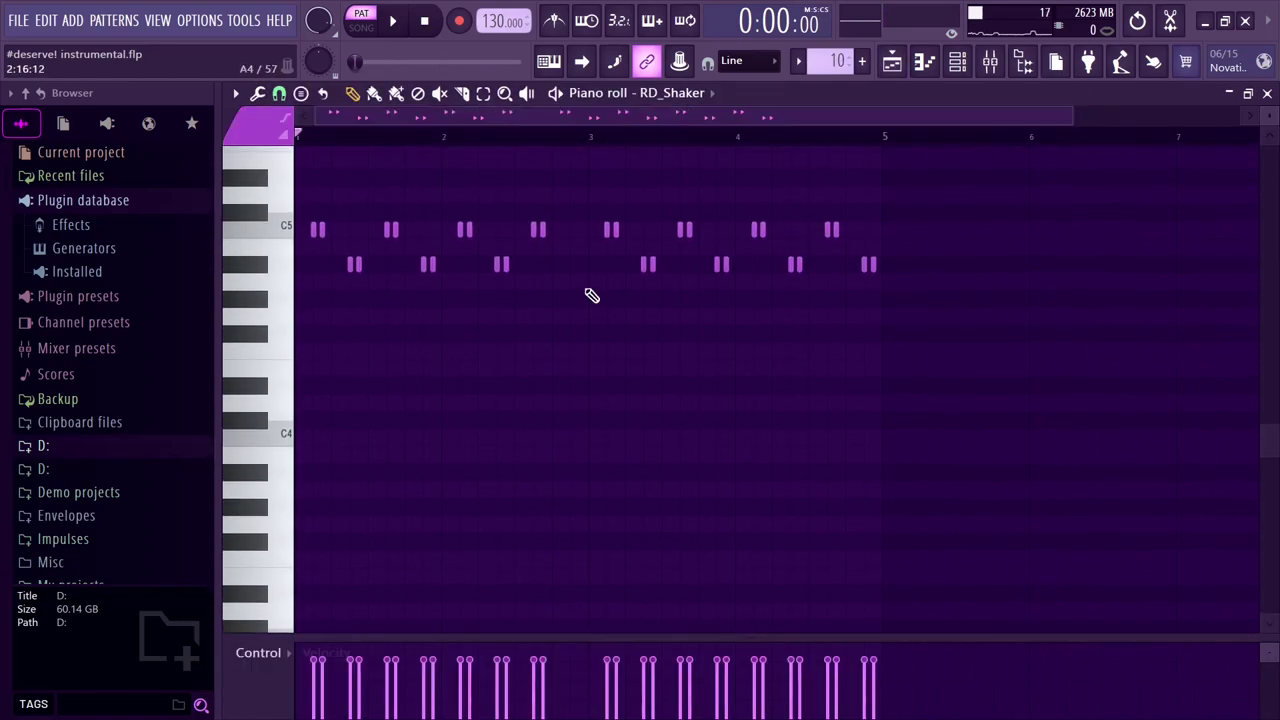
scroll(591, 295, "up", 4)
key("space")
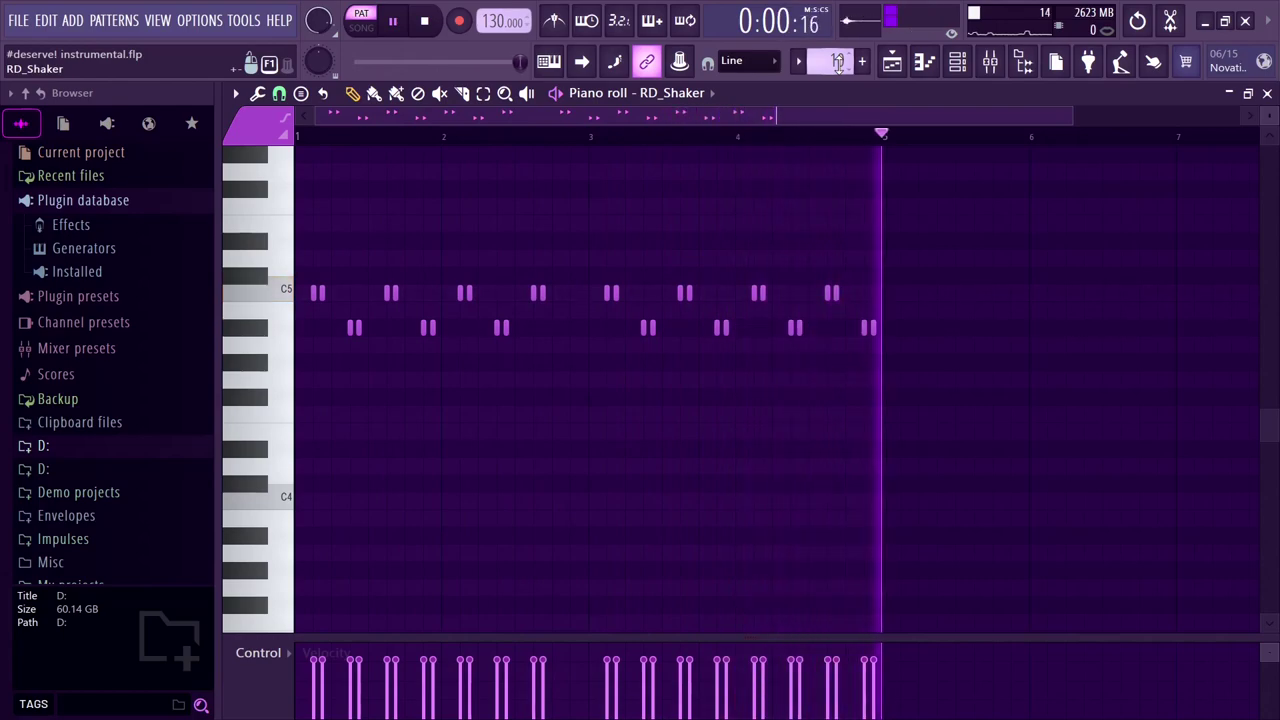
Audition the hat 2 pattern in the piano roll and inspect the Fruity PanOMatic effect on mixer Insert 3.
scroll(836, 61, "up", 1)
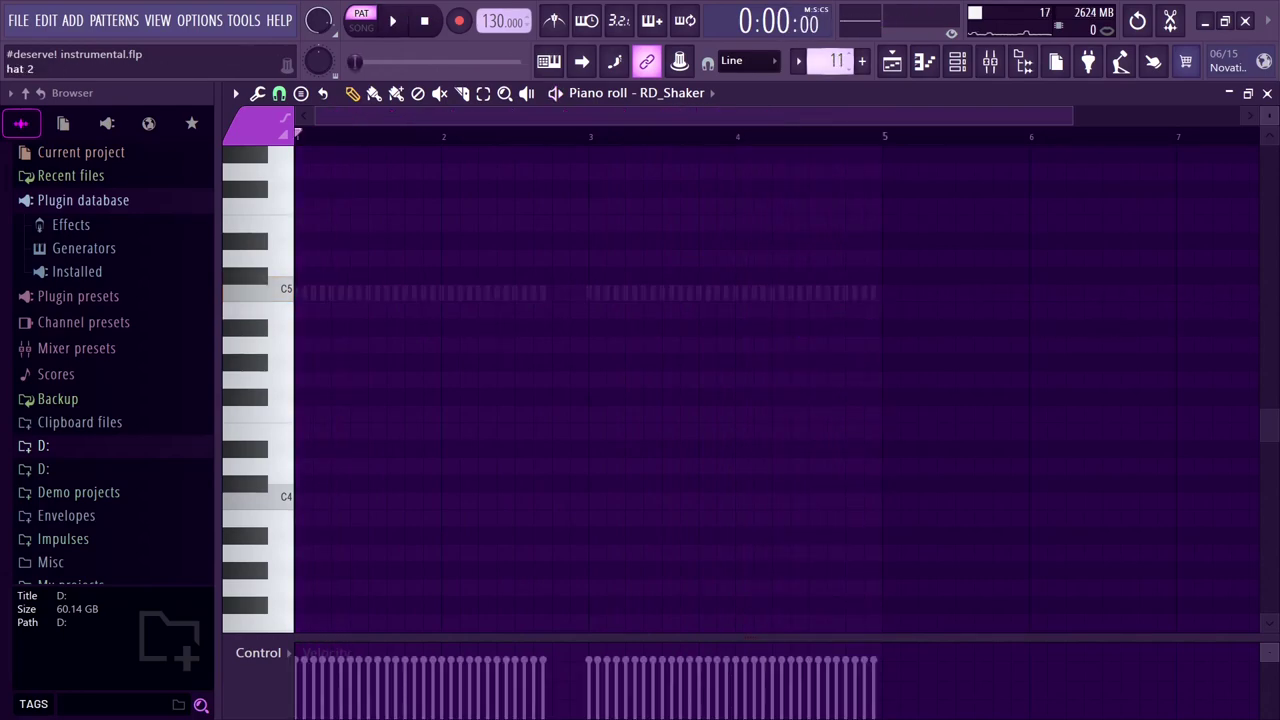
double_click(691, 293)
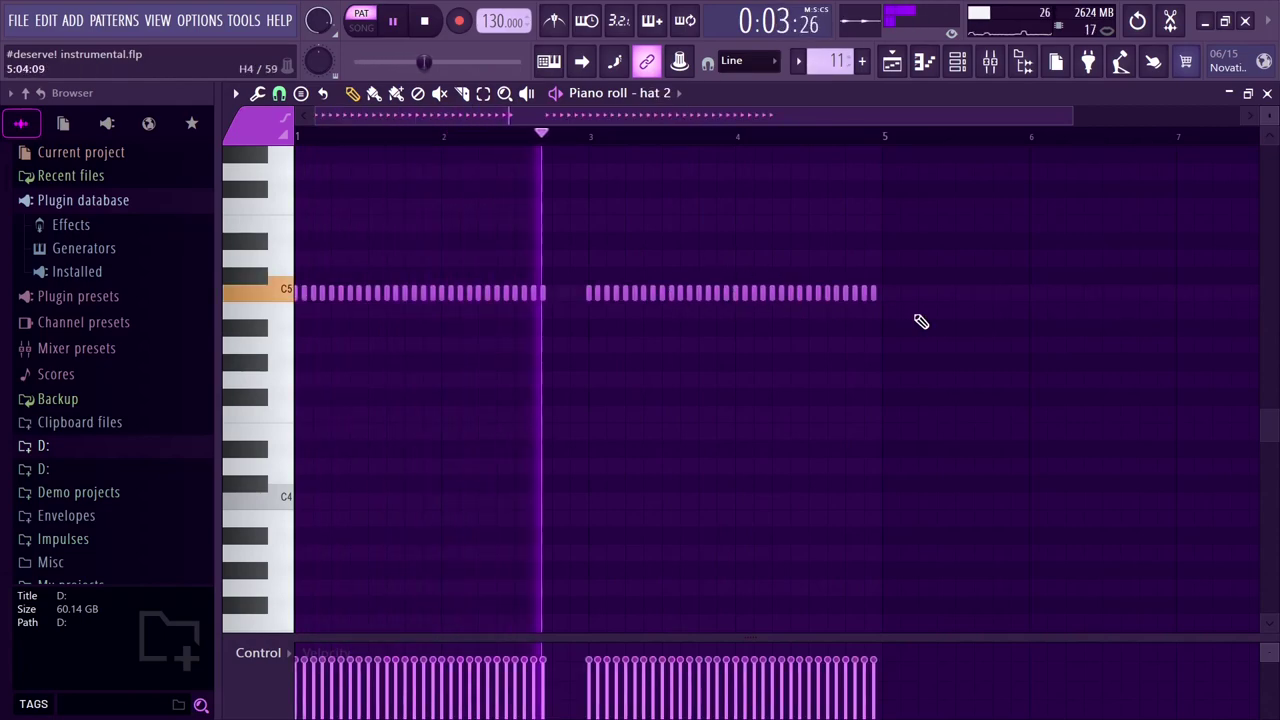
left_click(992, 62)
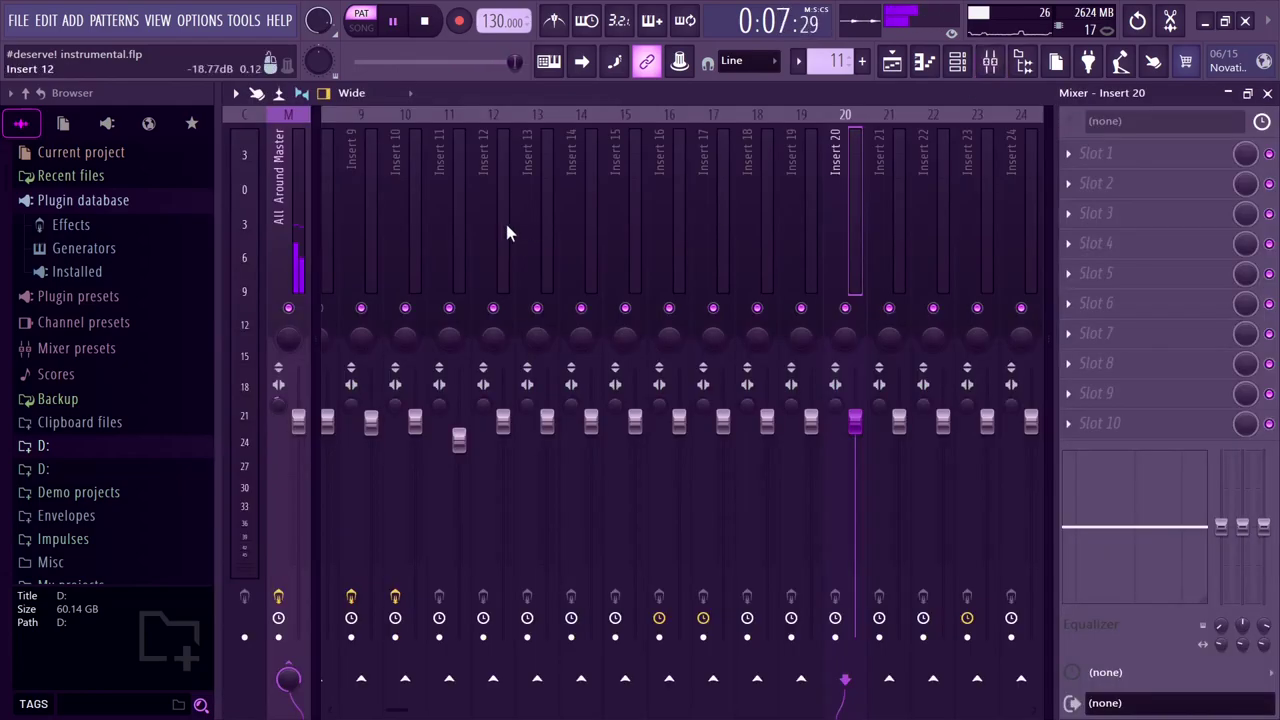
scroll(486, 238, "up", 4)
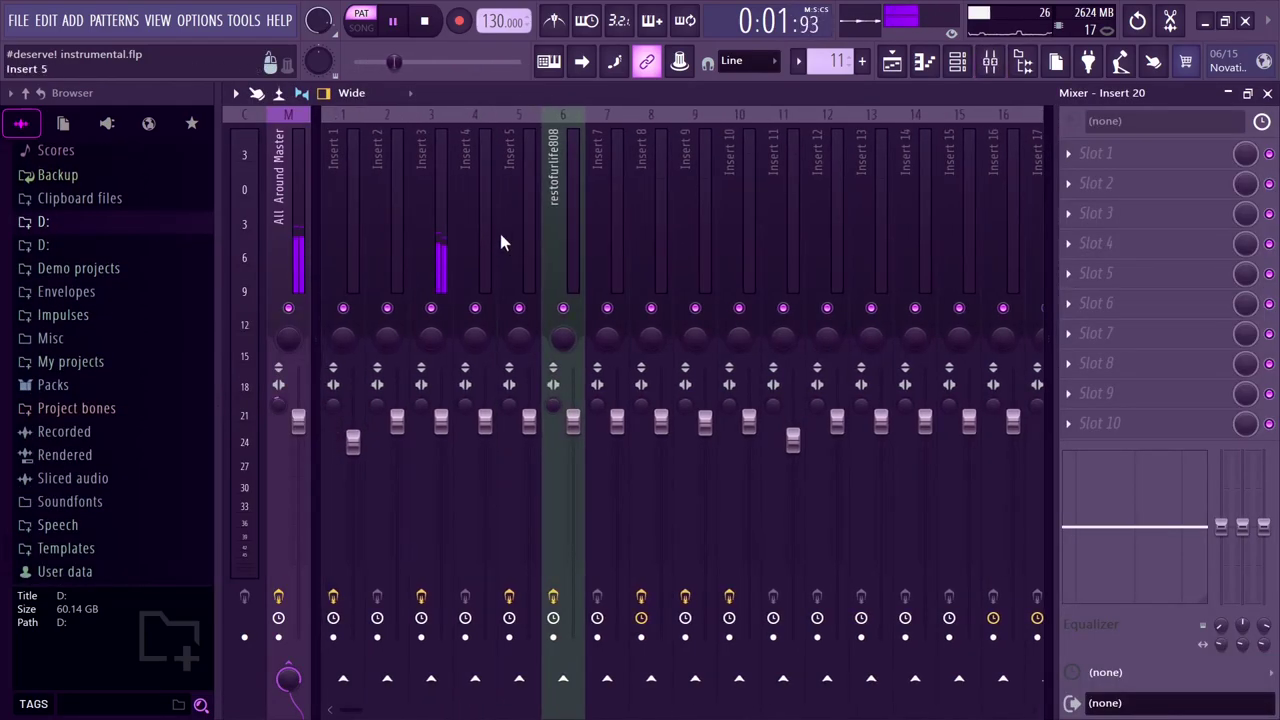
left_click(447, 222)
left_click(1160, 152)
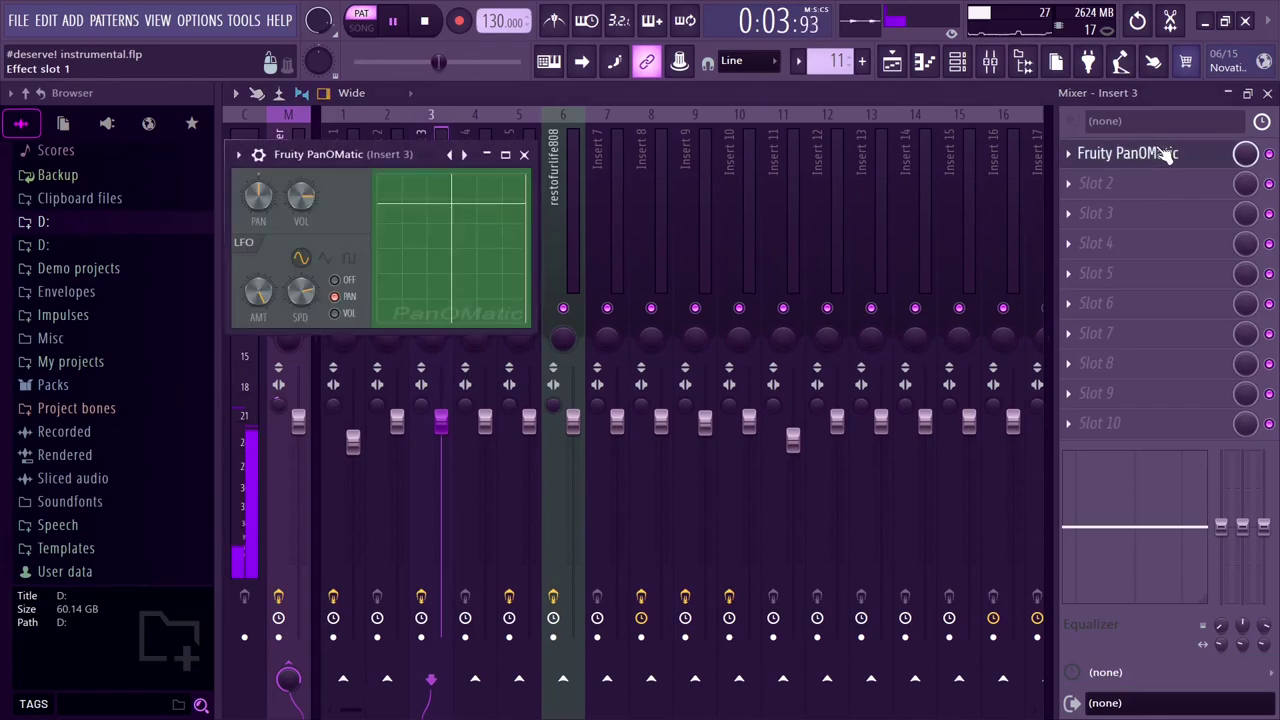
Return to the playlist and open the Conga_1 pattern in the piano roll to hear its hits.
left_click(922, 60)
left_click(900, 62)
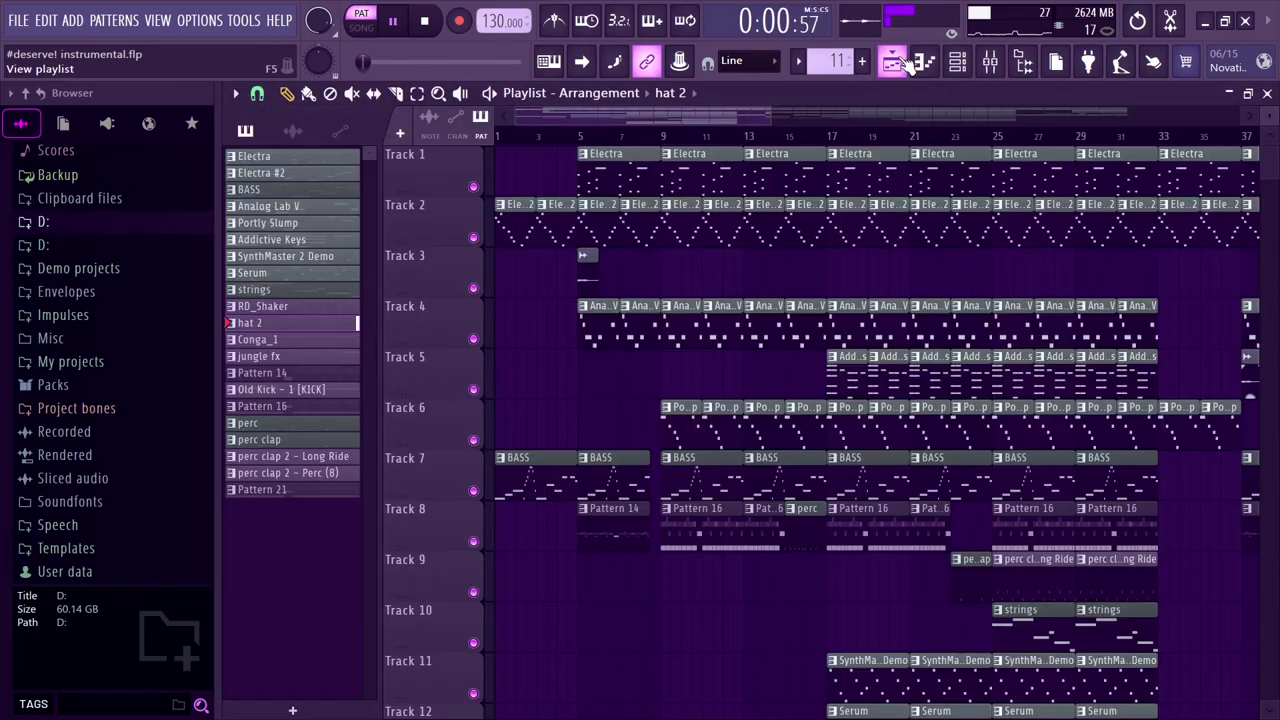
double_click(272, 342)
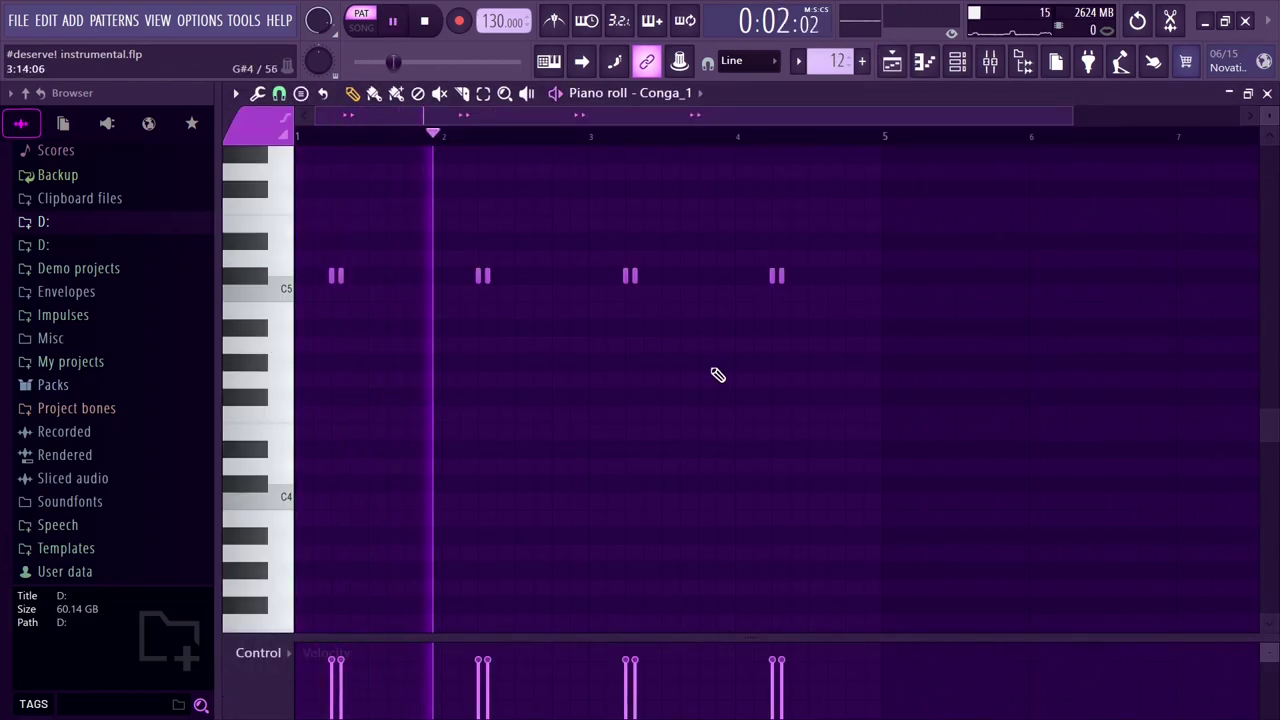
Finish auditioning the Conga_1 pattern and open the jungle fx pattern in the piano roll.
scroll(845, 417, "up", 1)
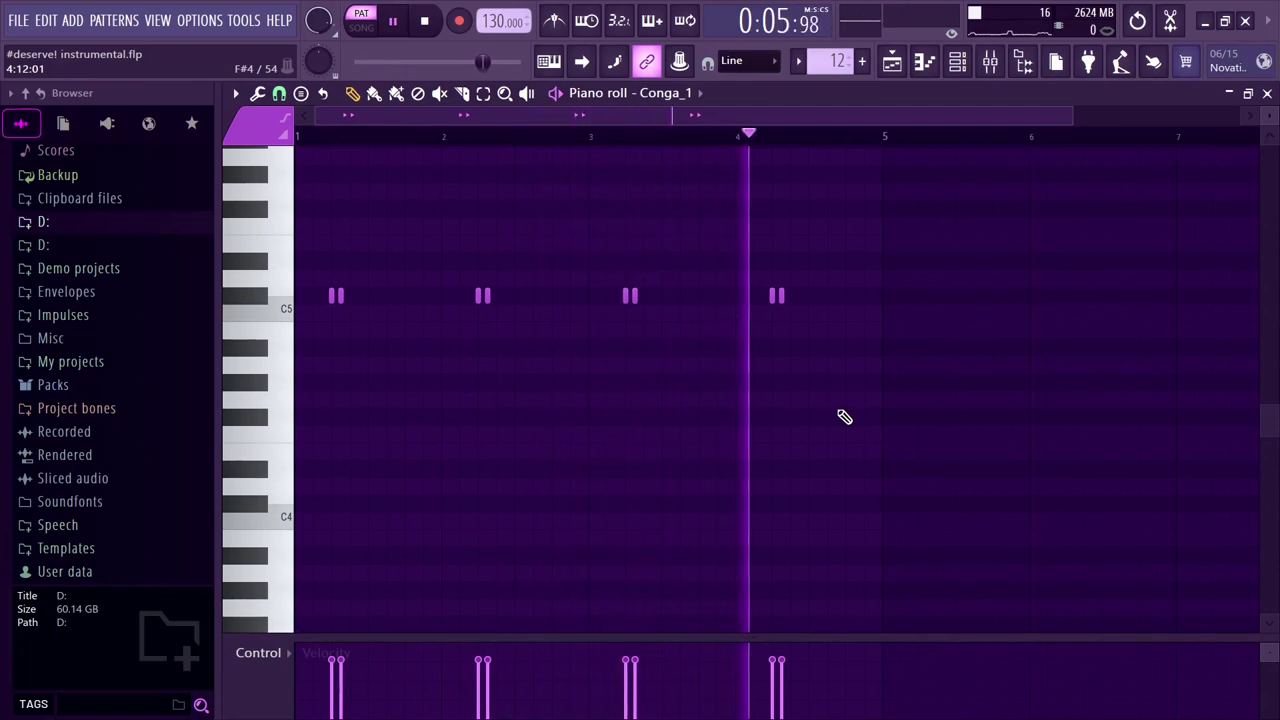
key("space")
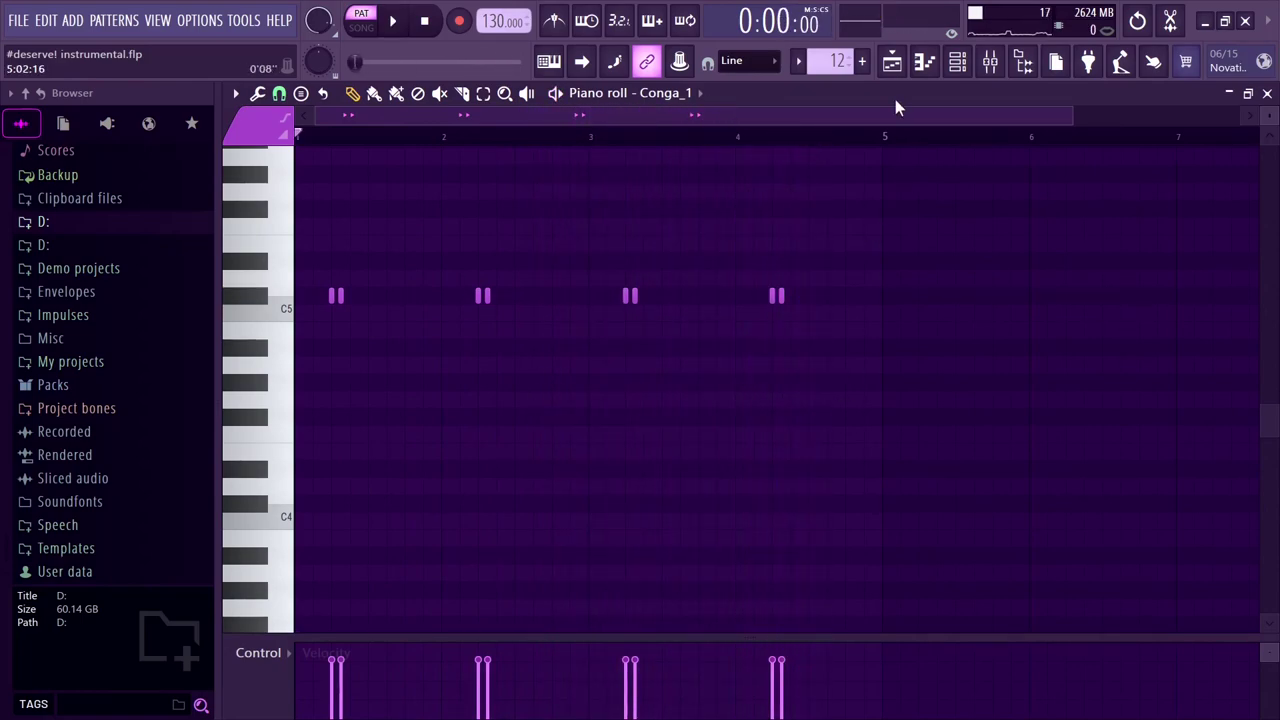
left_click(898, 68)
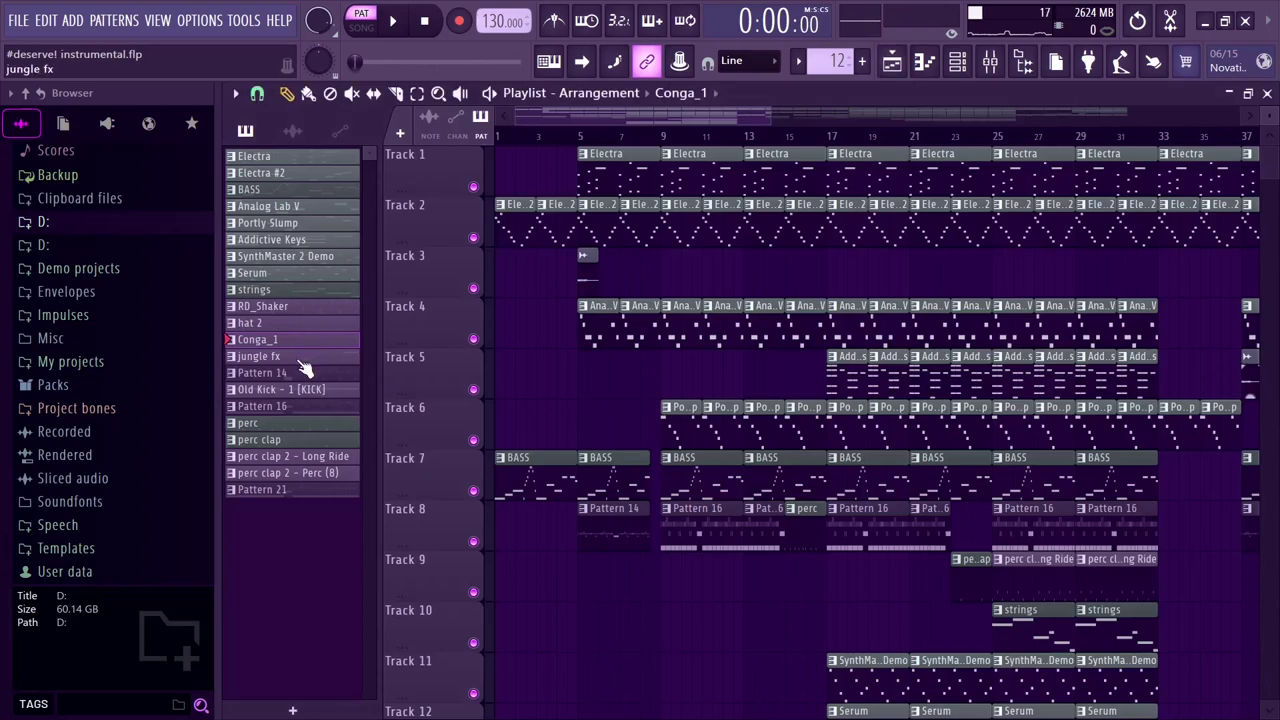
double_click(299, 358)
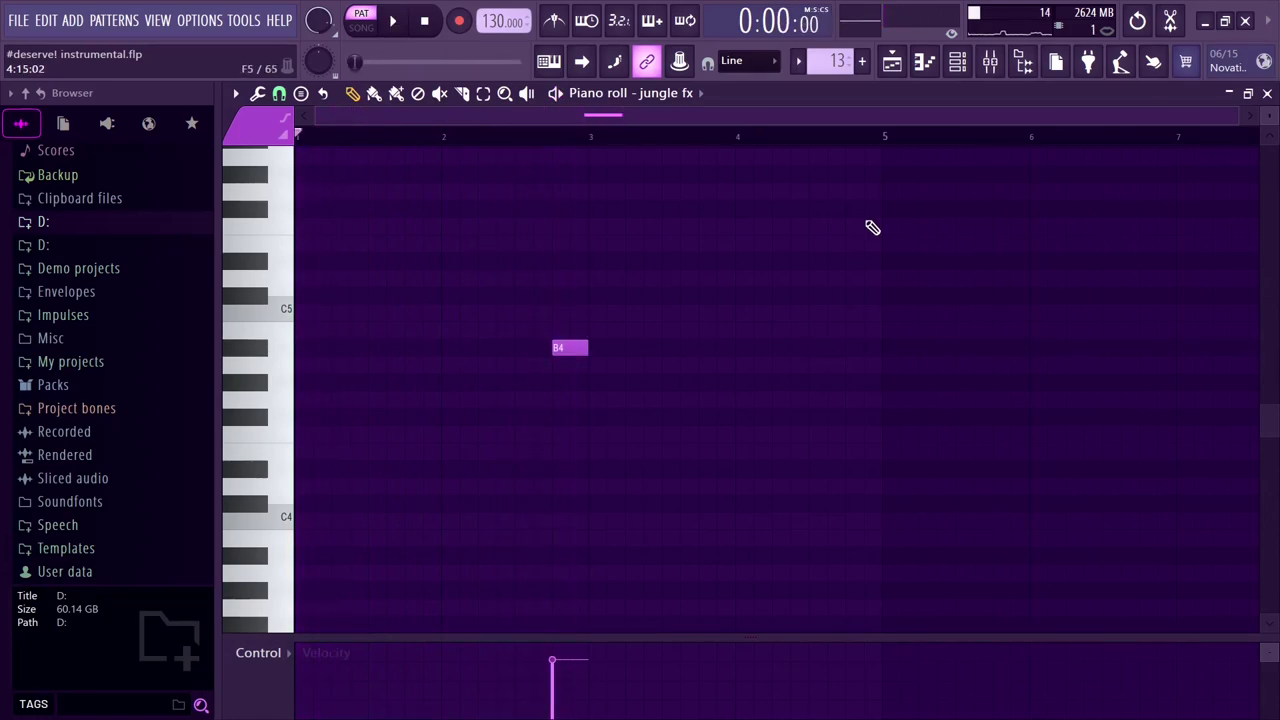
View Pattern 14 in the piano roll and audition the Old Kick - 1 [KICK] pattern's notes.
left_click(892, 72)
left_click(340, 374)
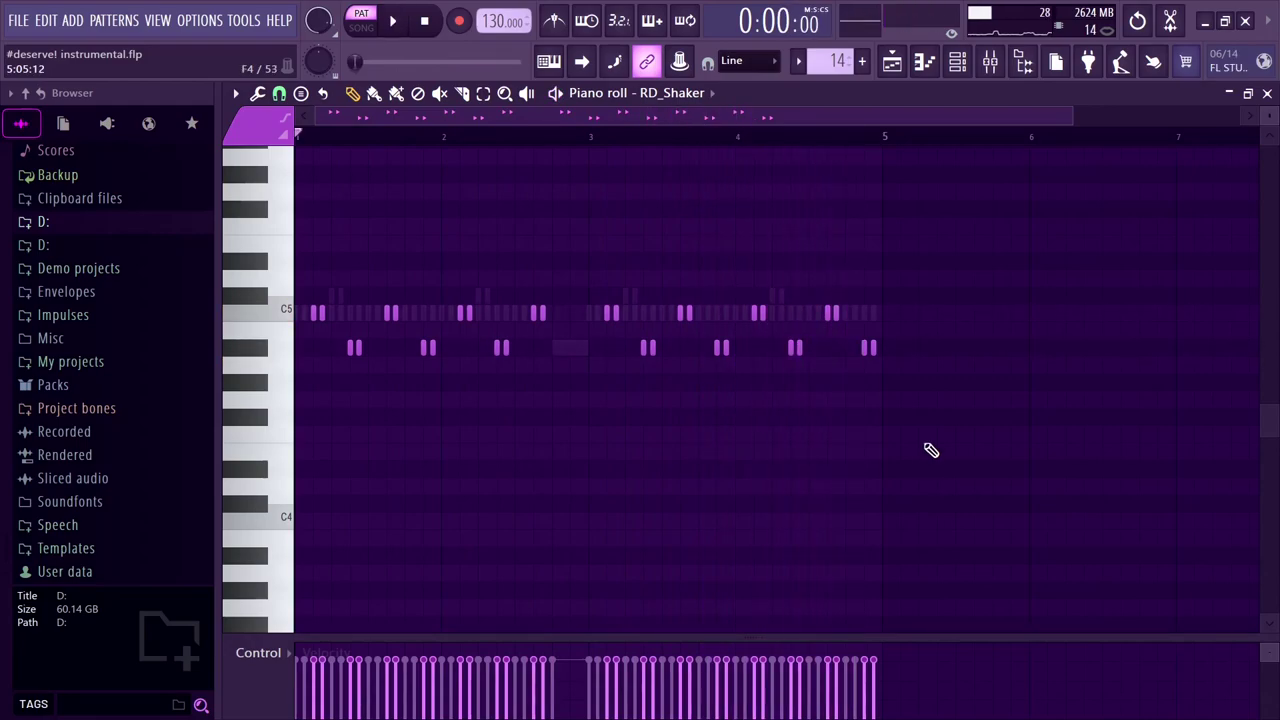
left_click(893, 63)
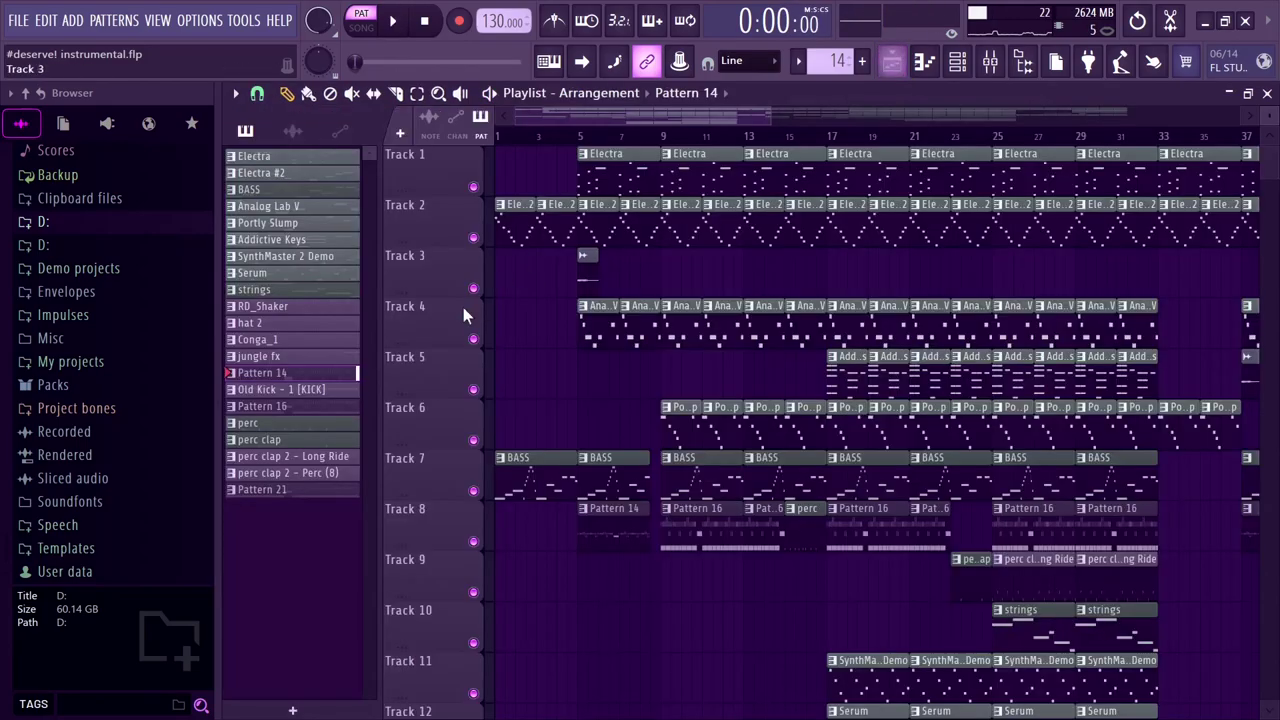
left_click(320, 392)
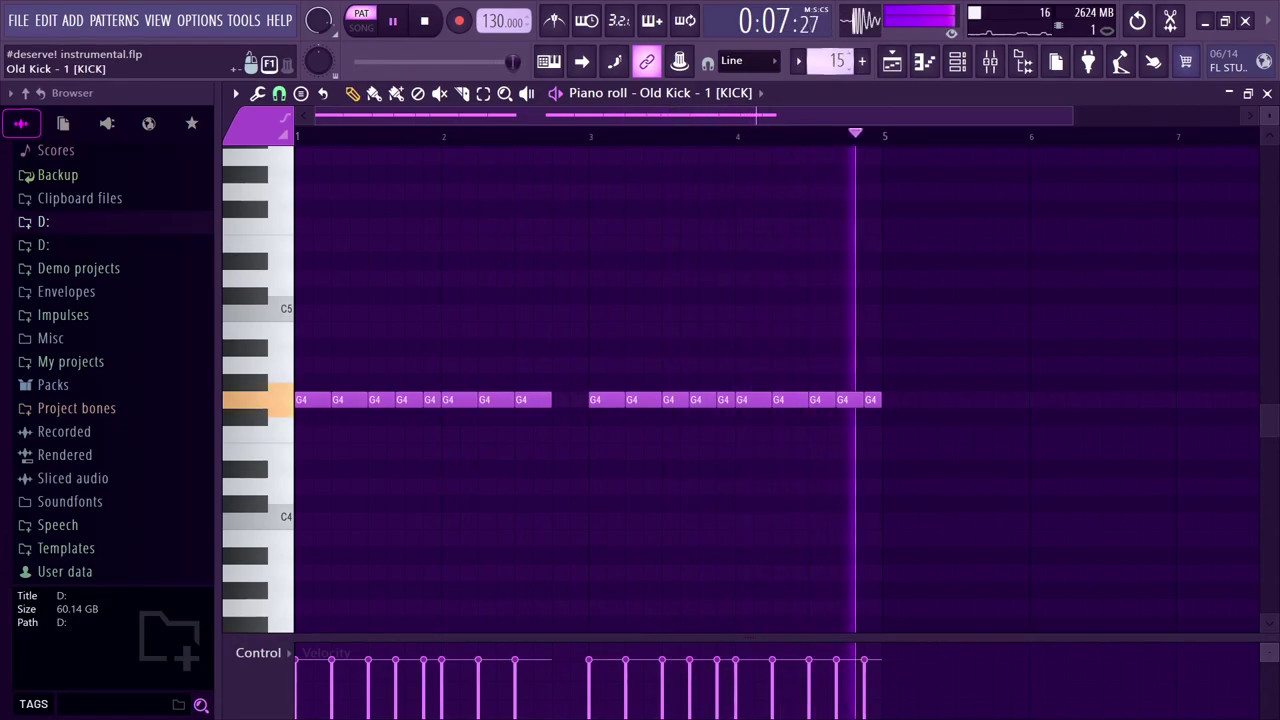
scroll(824, 63, "up", 1)
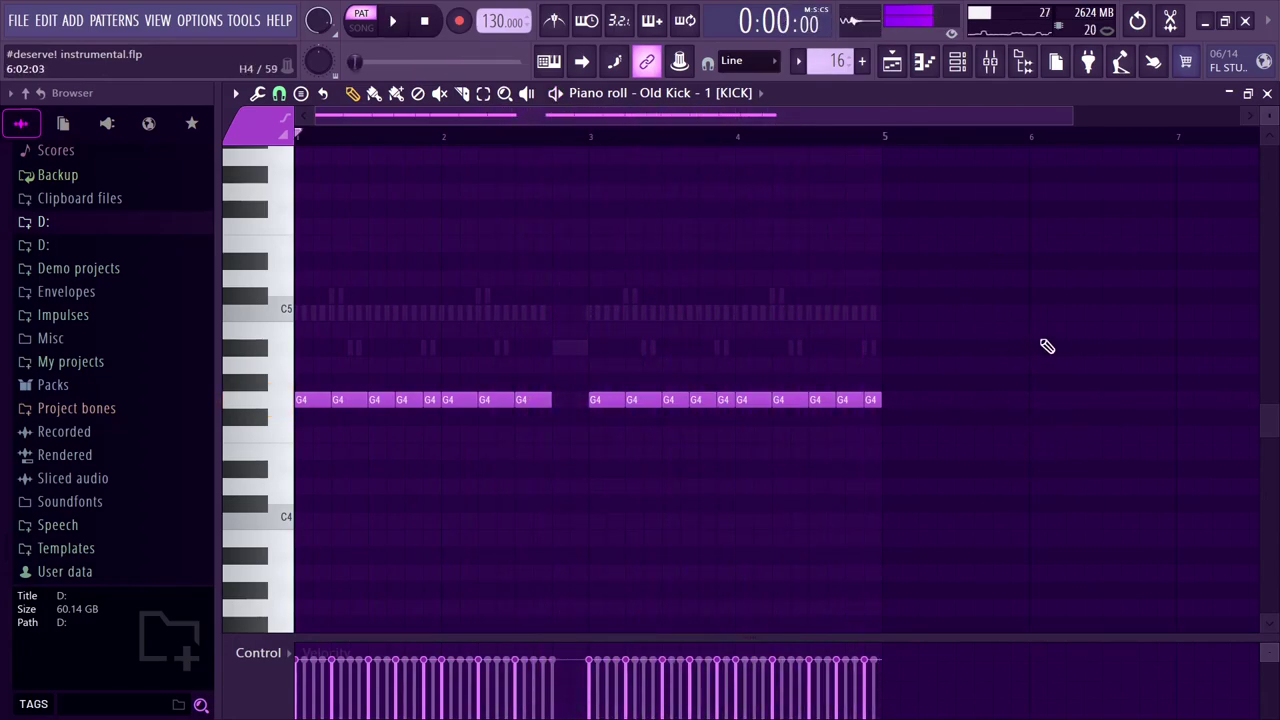
Return to the playlist and audition the perc pattern's Perc (JW3) hits in the piano roll.
left_click(906, 72)
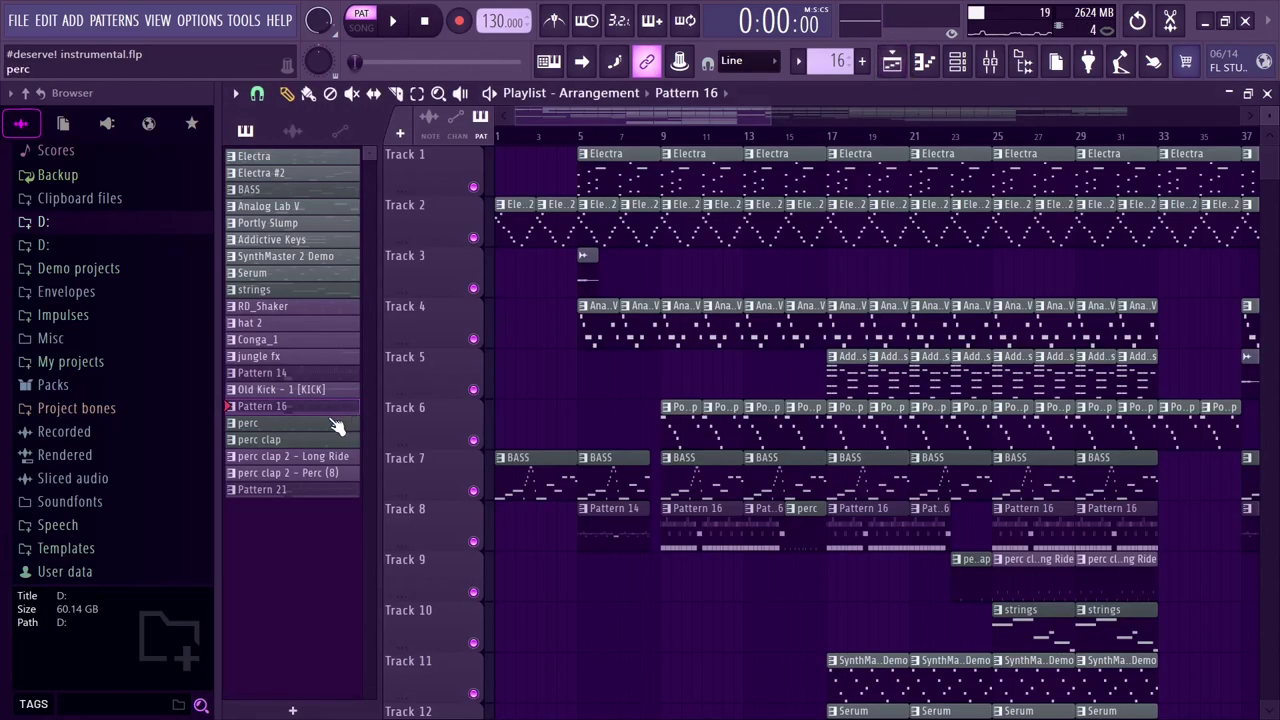
key("F7")
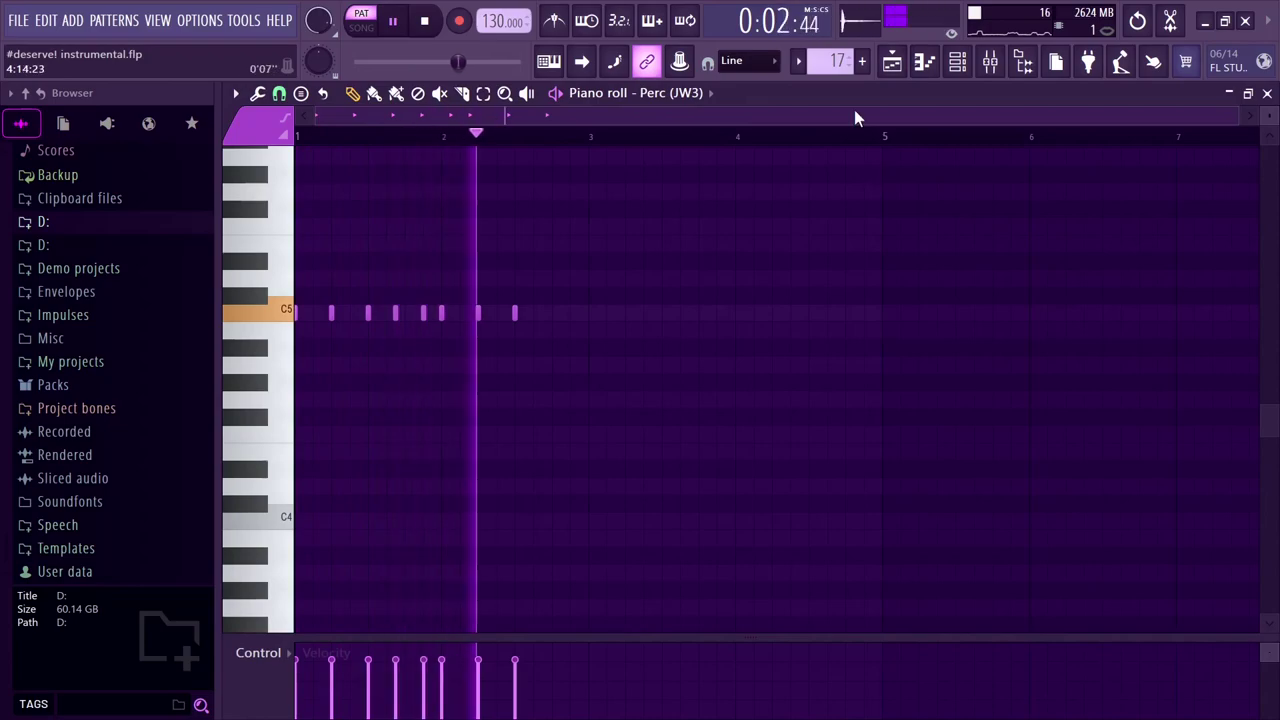
key("space")
Open the perc clap pattern from the playlist and play its Perc (8) hits in the piano roll.
left_click(892, 62)
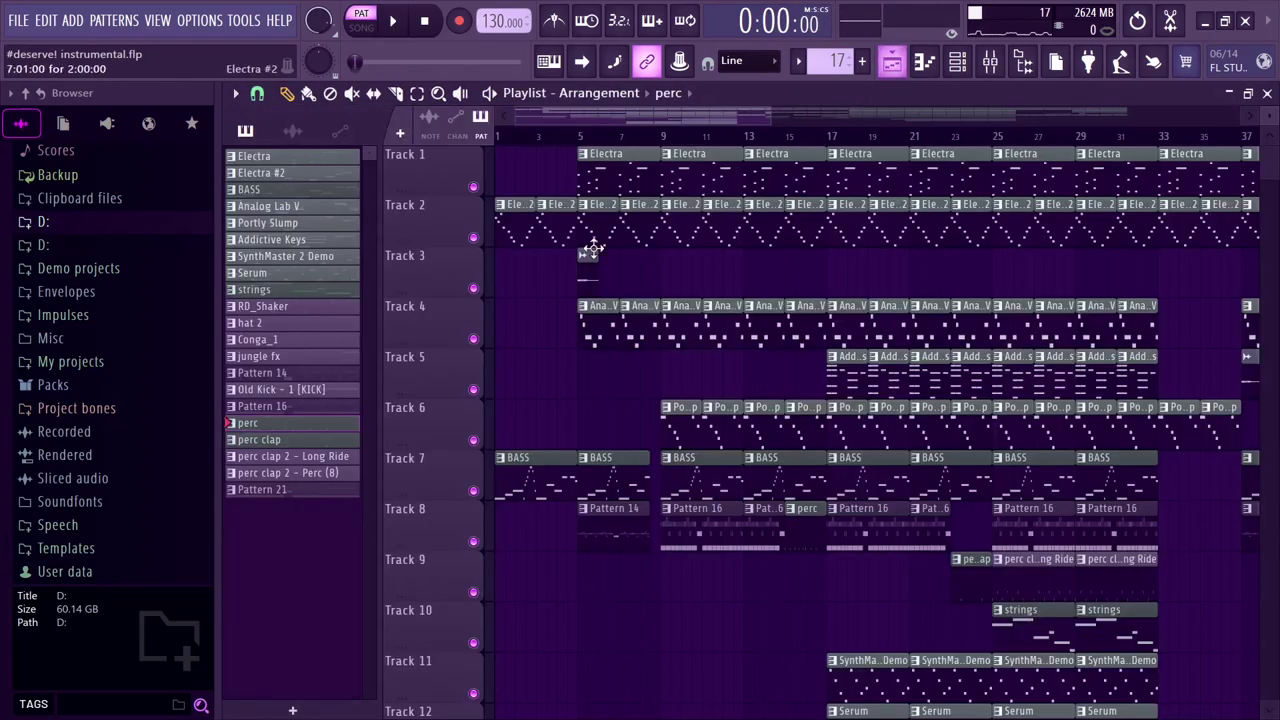
double_click(306, 451)
key("space")
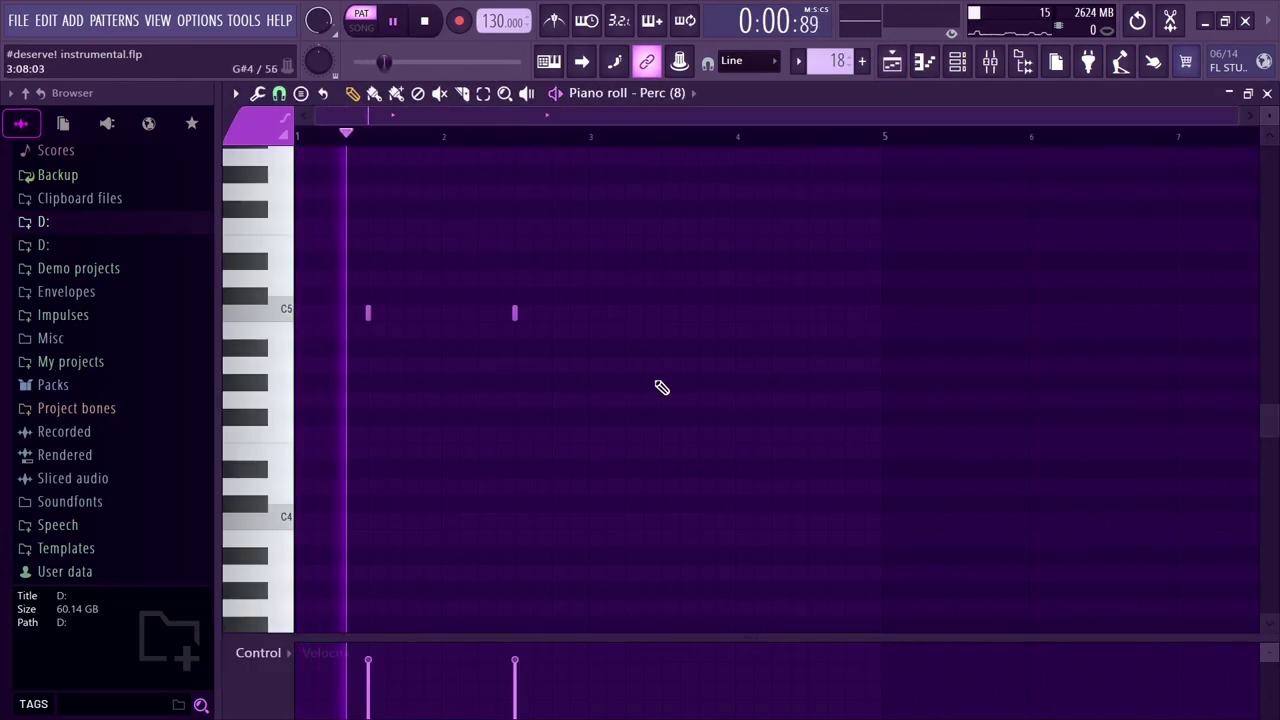
key("space")
Open the perc clap 2 - Long Ride pattern from the playlist and play its notes in the piano roll.
left_click(892, 62)
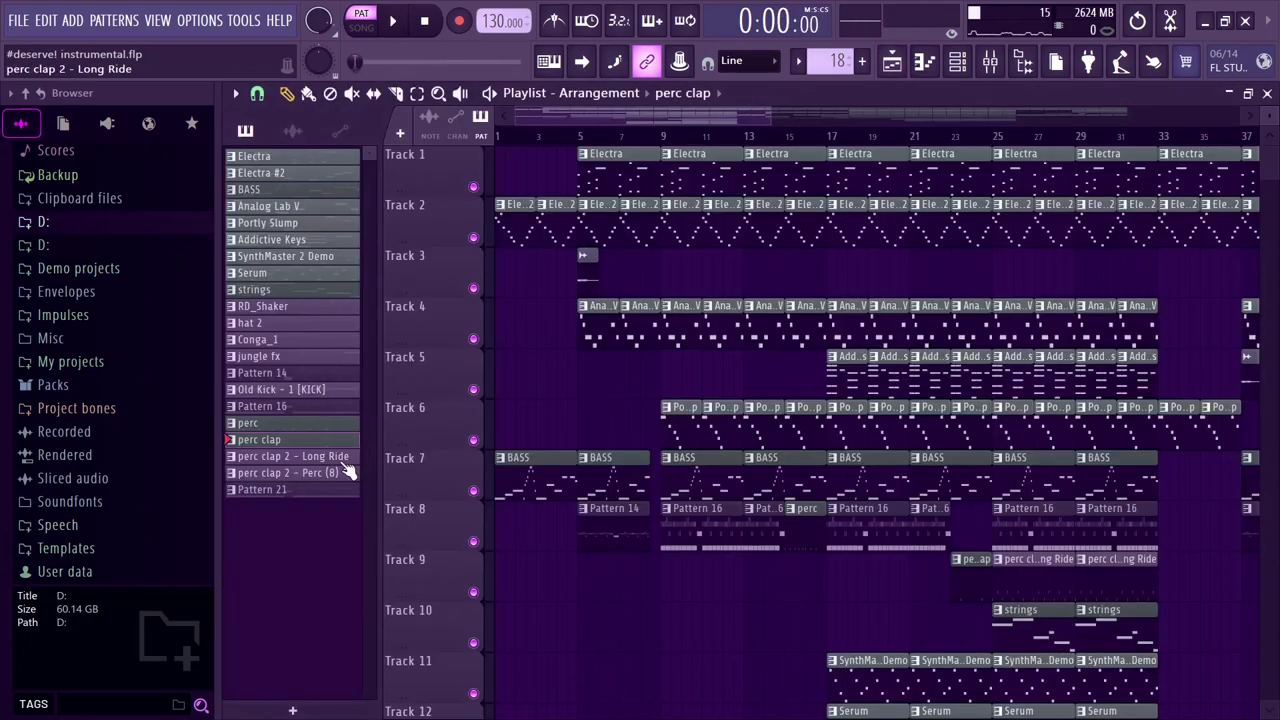
double_click(344, 460)
key("space")
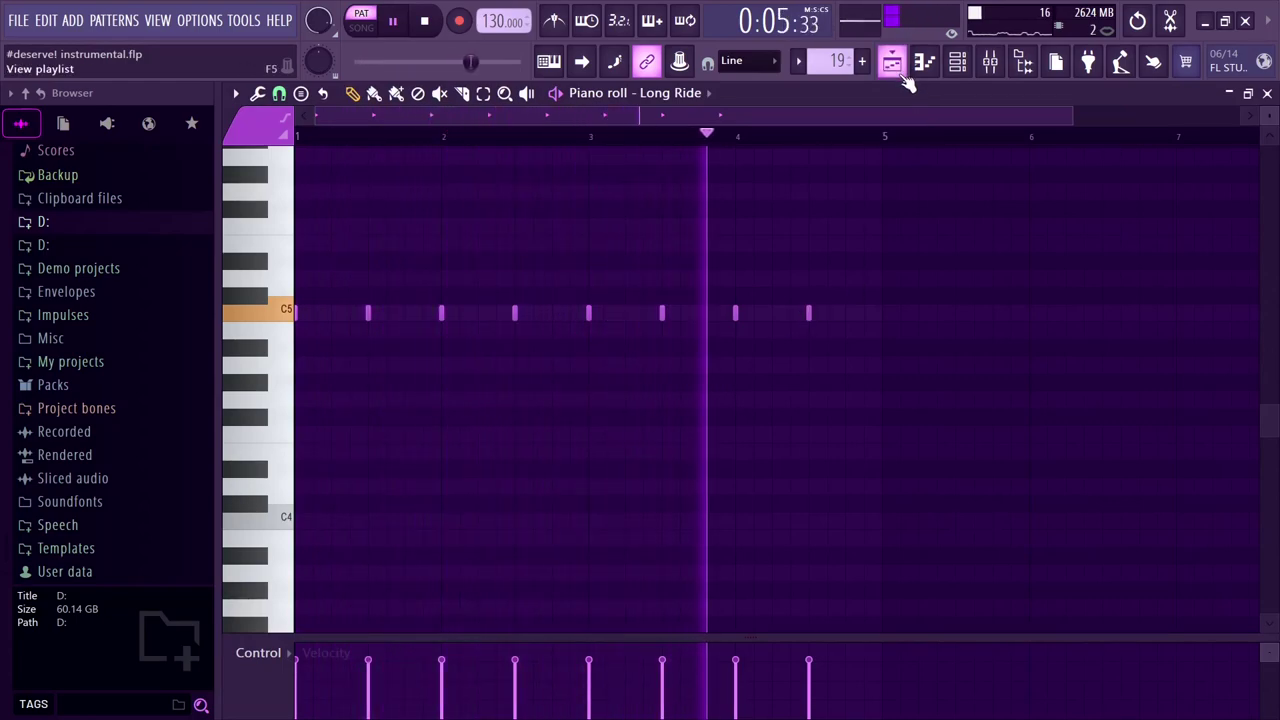
key("space")
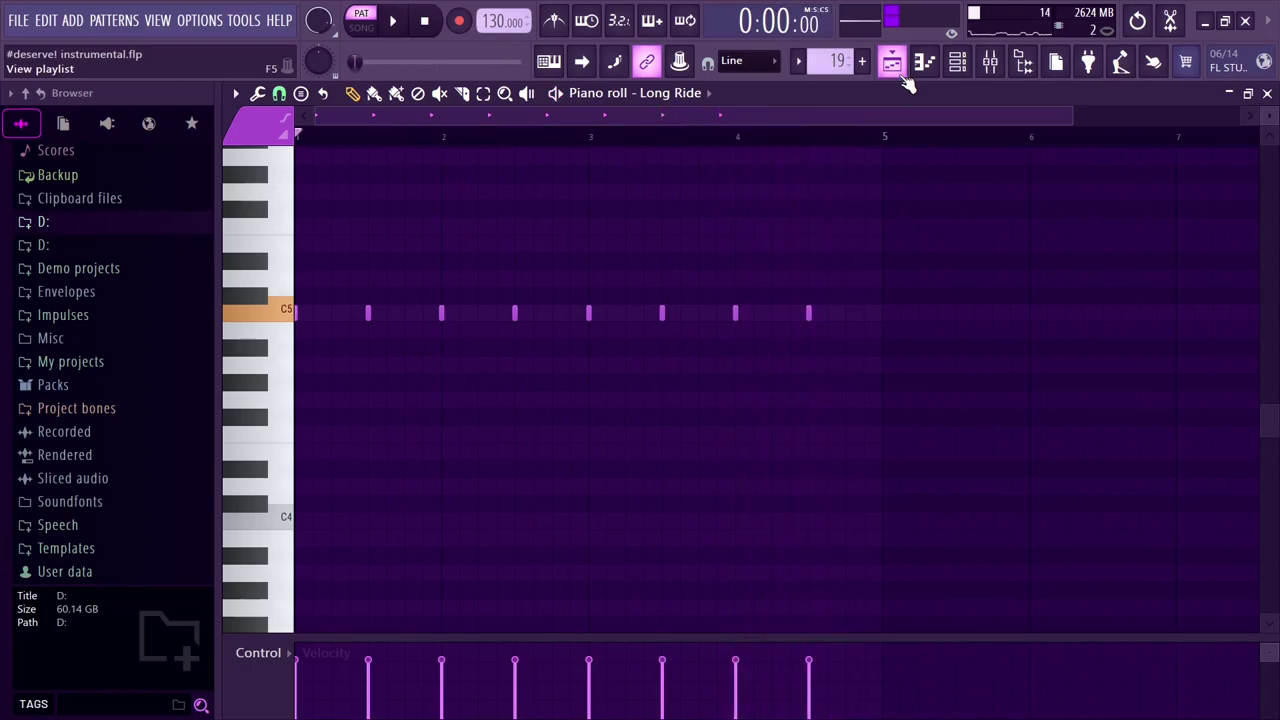
Audition the perc clap 2 - Perc (8) pattern from the playlist in the piano roll.
left_click(899, 70)
key("F7")
key("space")
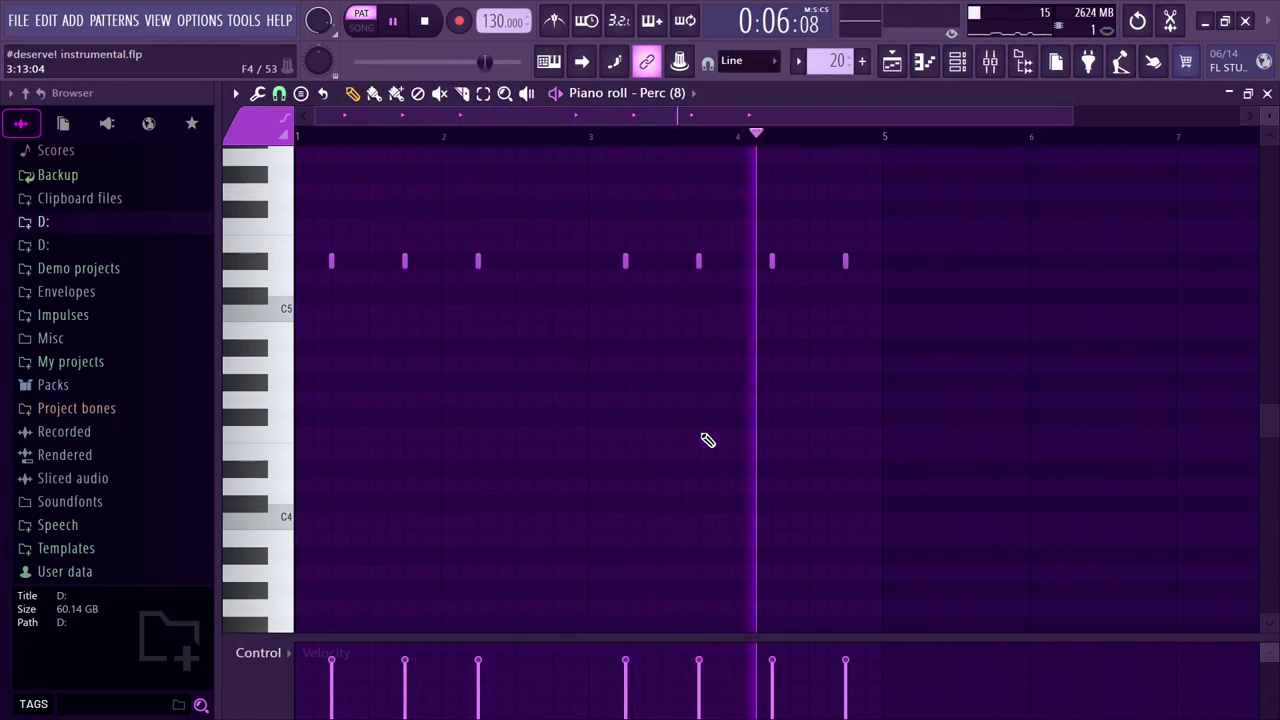
key("space")
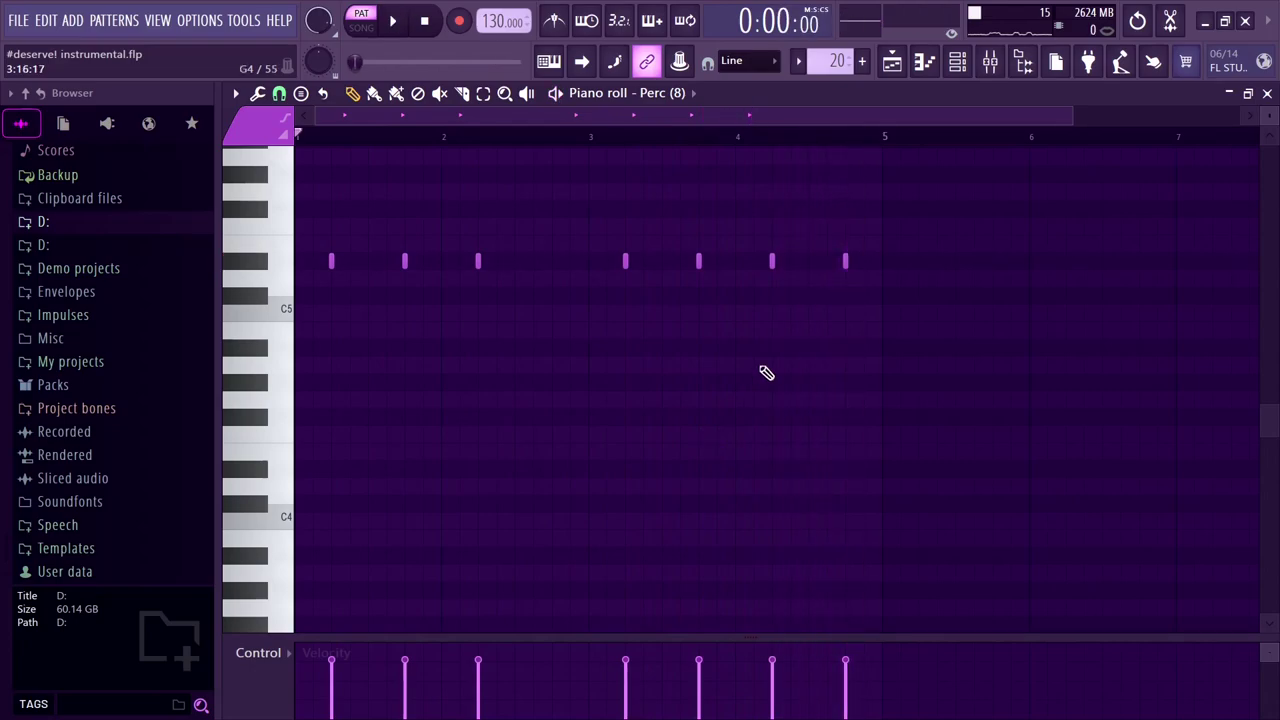
Open Pattern 21 from the playlist and play its combined drum parts in the RD_Shaker piano roll.
left_click(893, 63)
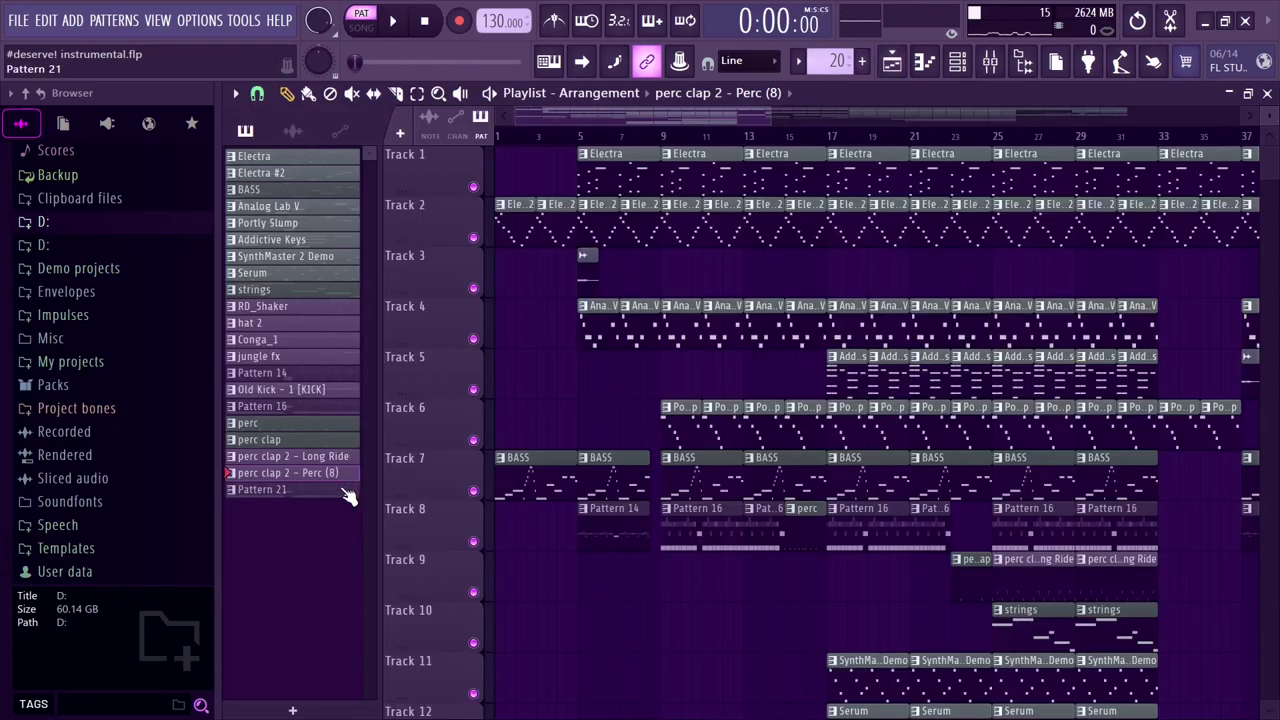
key("F7")
key("space")
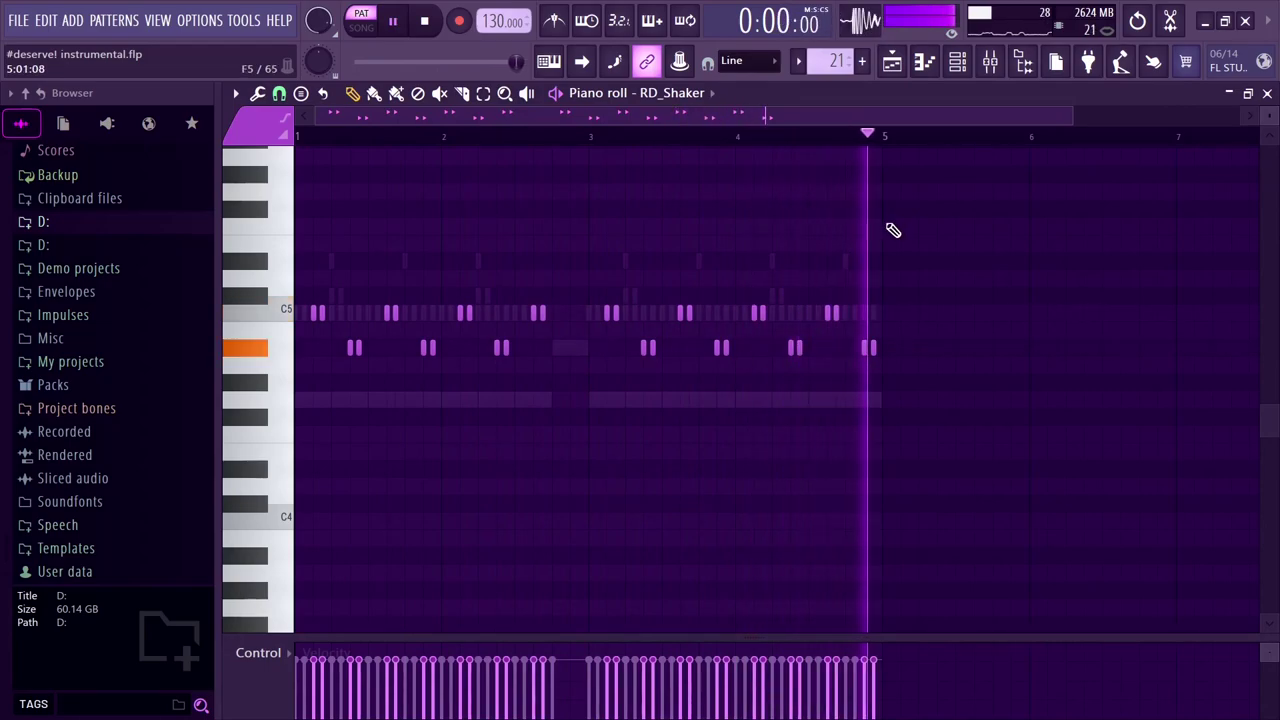
key("space")
Play the full arrangement in song mode with playlist auto-scrolling enabled and view its sections through to the Master - Volume automation.
left_click(896, 63)
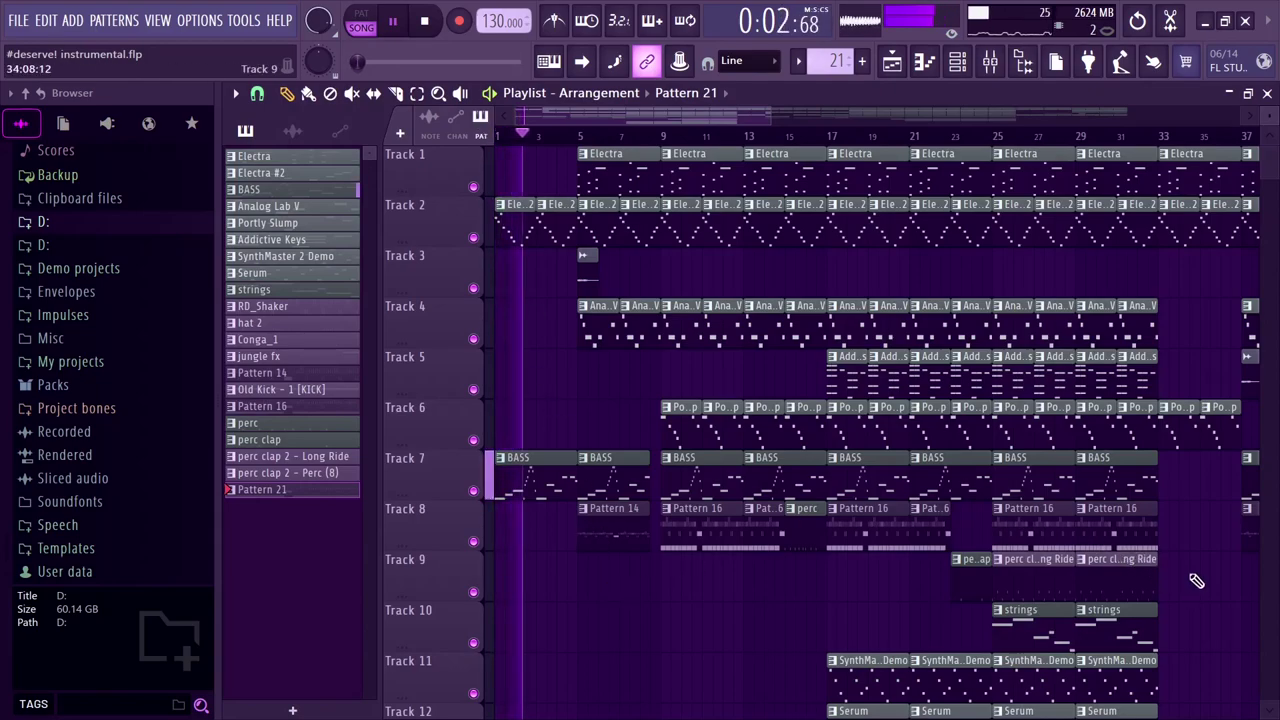
left_click(583, 63)
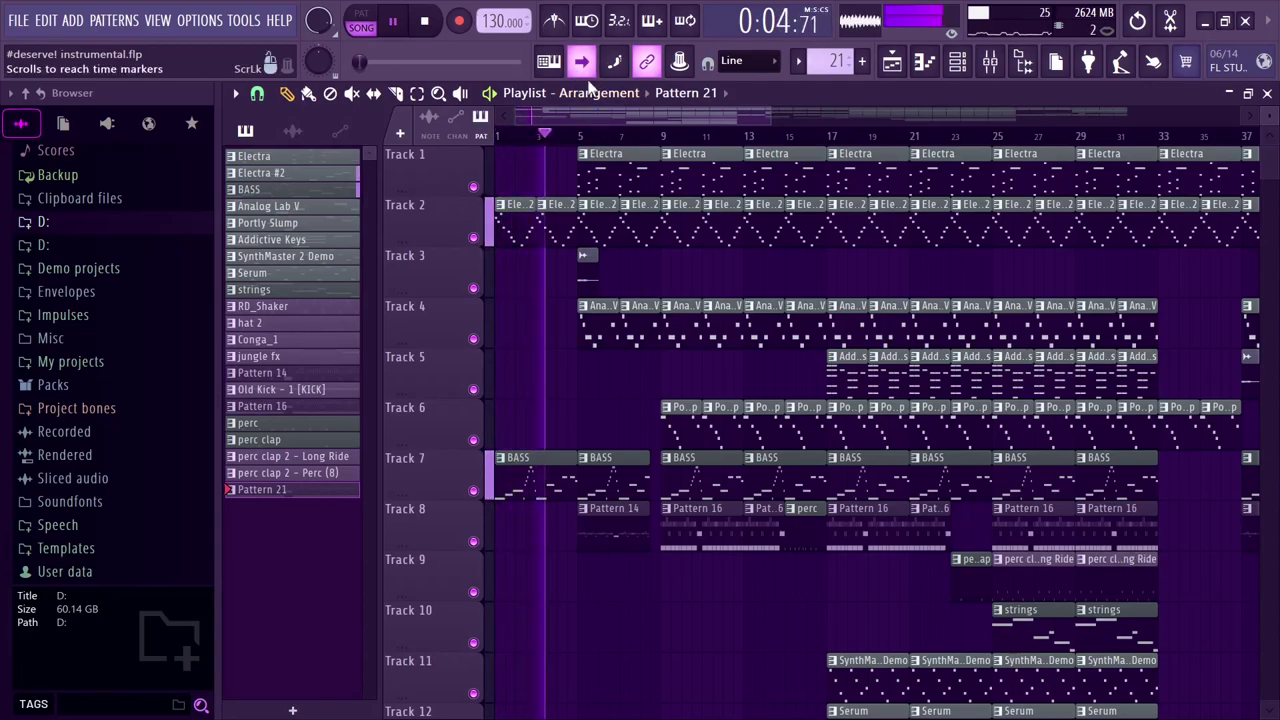
scroll(772, 482, "down", 2)
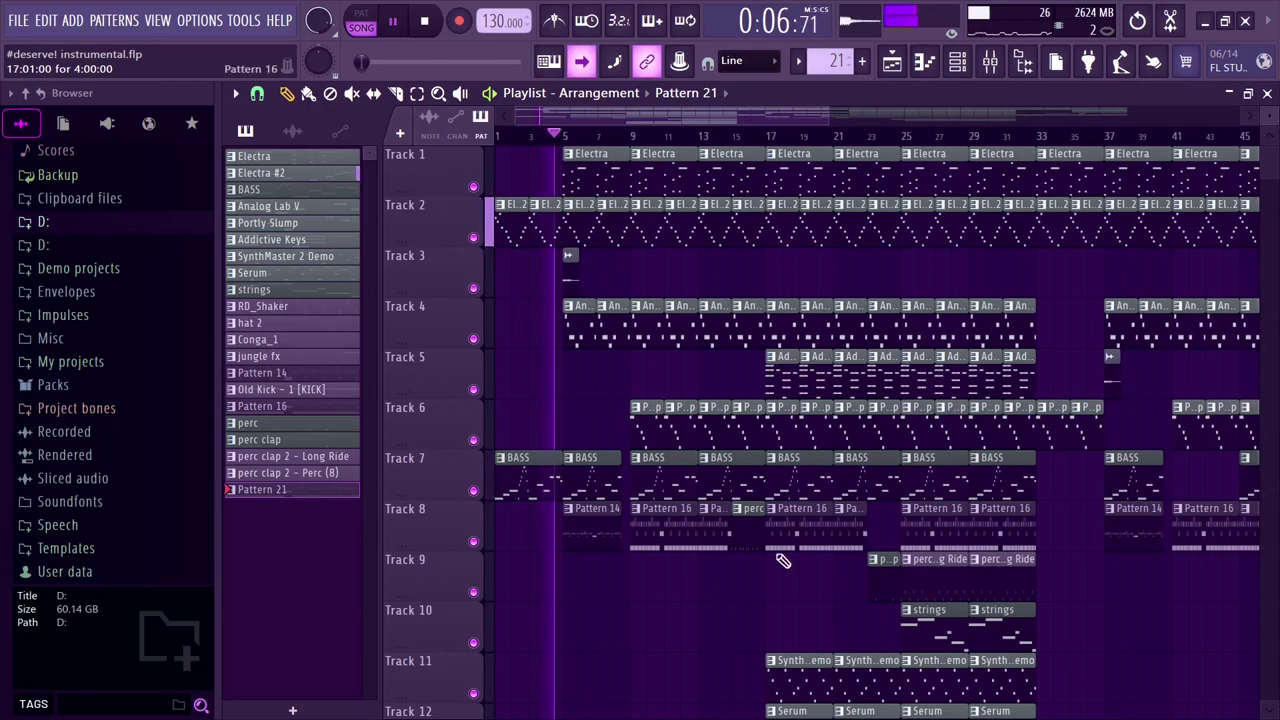
scroll(776, 560, "down", 1)
scroll(780, 578, "down", 1)
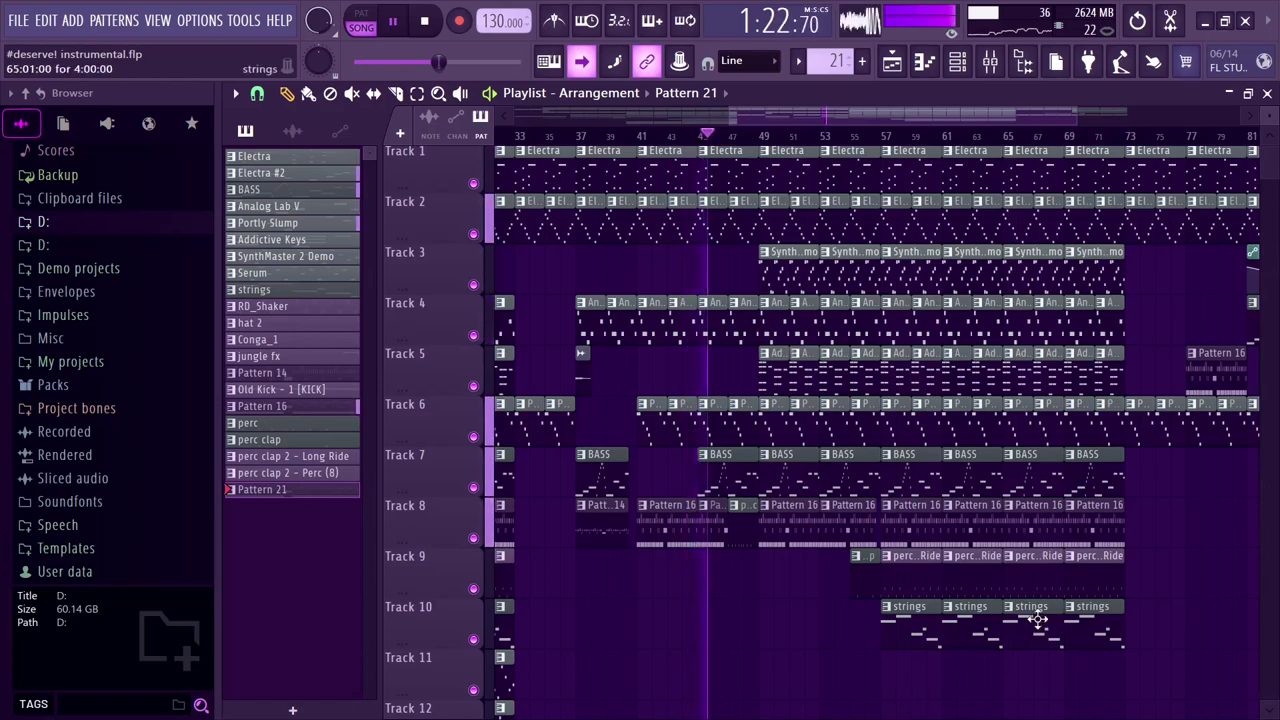
scroll(1107, 530, "right", 3)
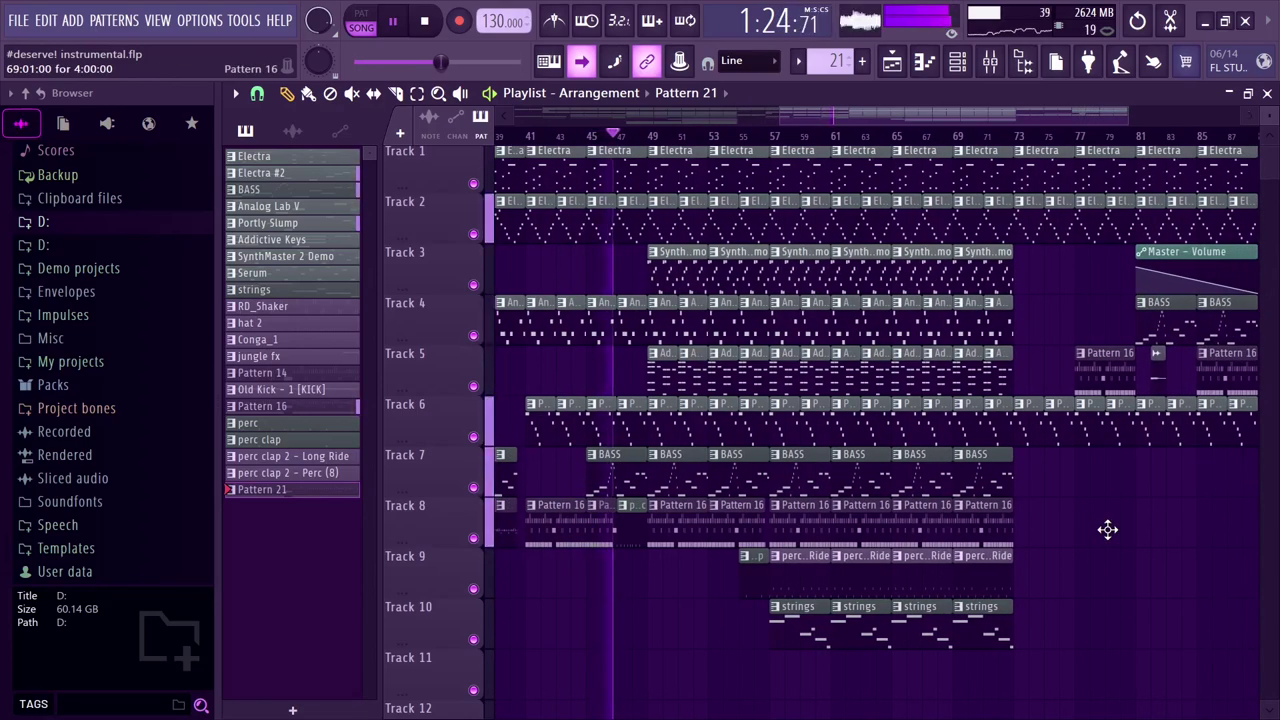